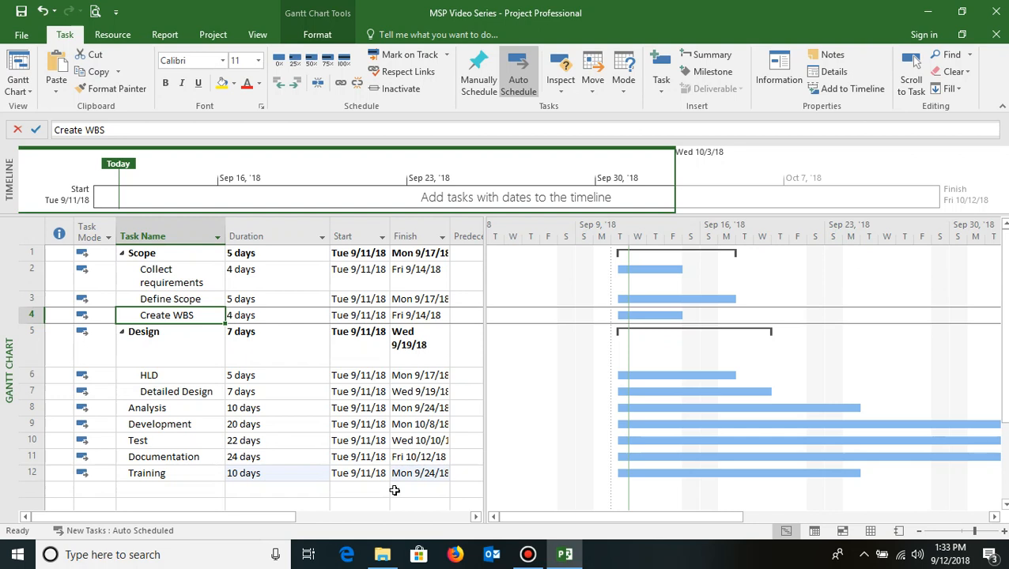
# - Examine the Scope subtasks and their names in the task list
pyautogui.click(170, 274)
pyautogui.moveTo(170, 284); pyautogui.dragTo(167, 471)
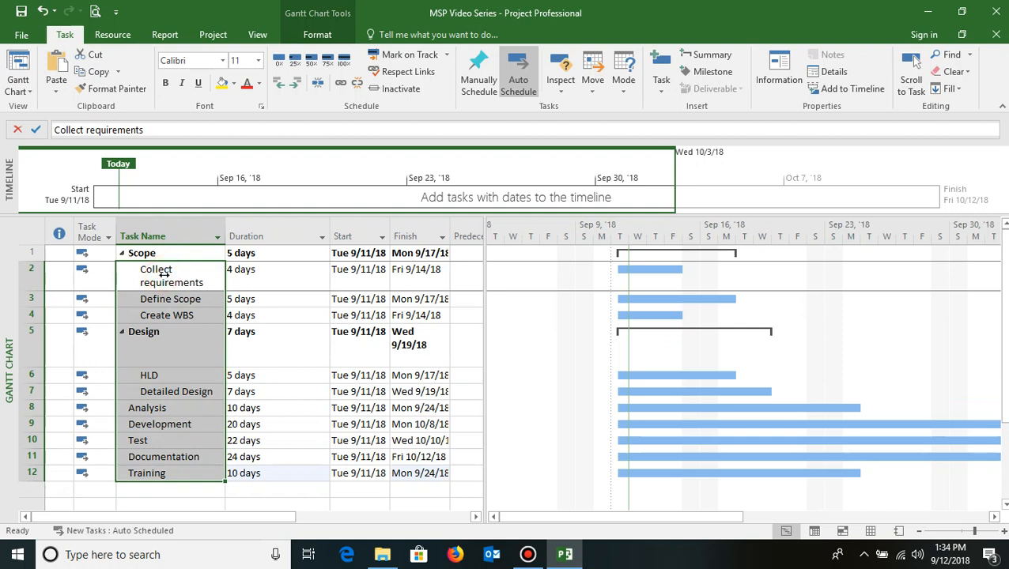
pyautogui.moveTo(164, 273); pyautogui.dragTo(170, 318)
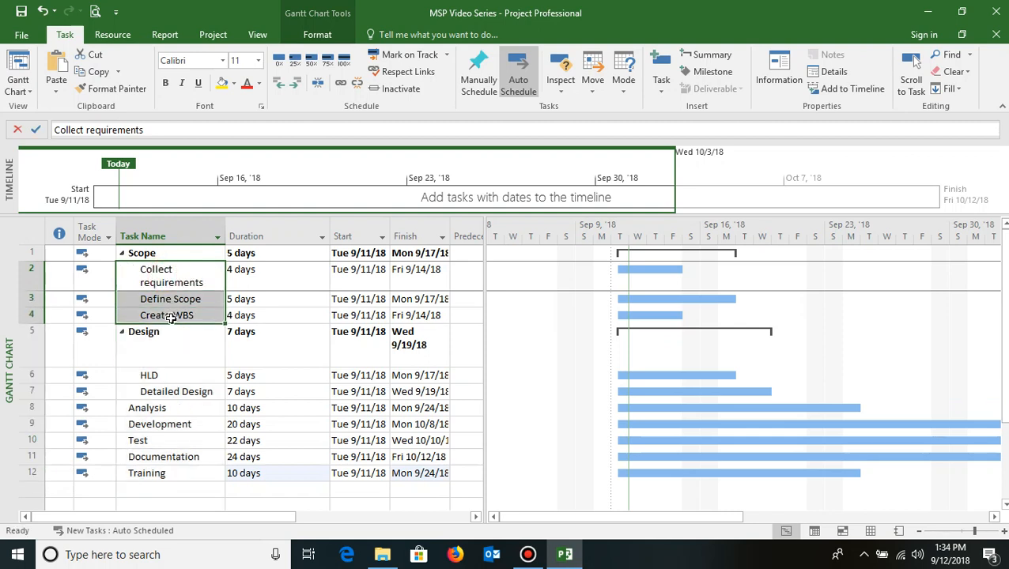
pyautogui.click(152, 253)
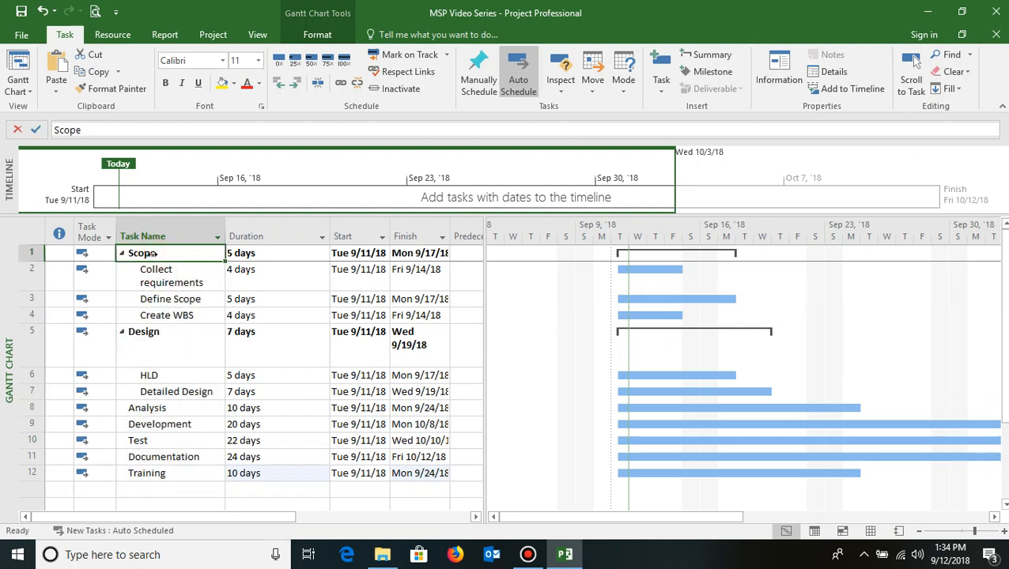
pyautogui.click(154, 341)
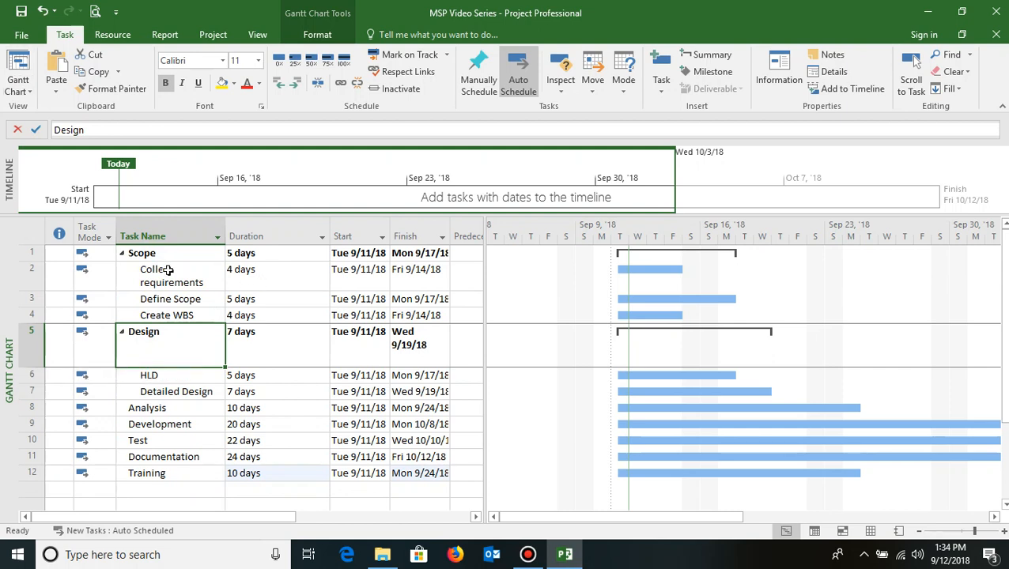
pyautogui.moveTo(167, 269); pyautogui.dragTo(176, 315)
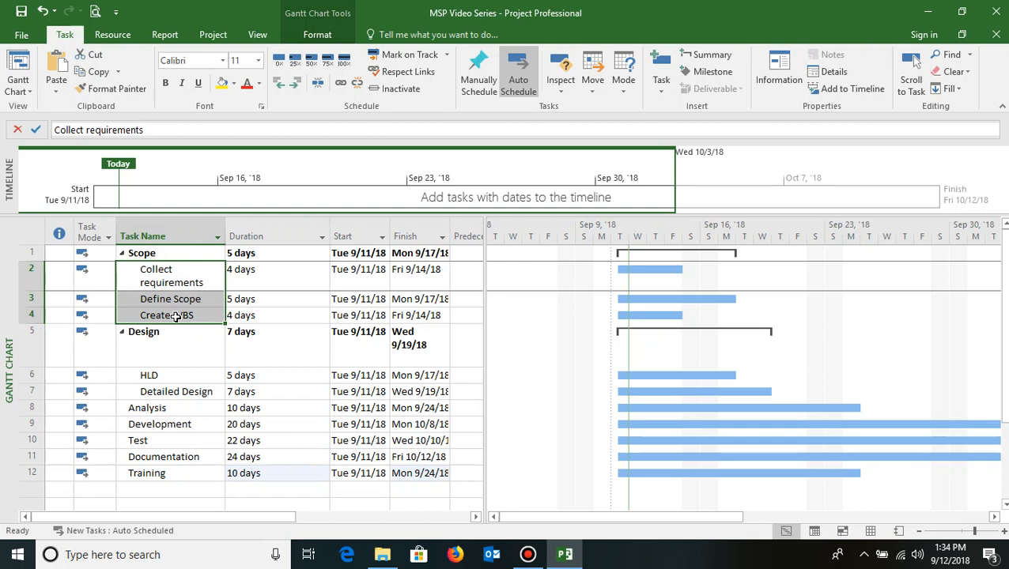
pyautogui.click(164, 272)
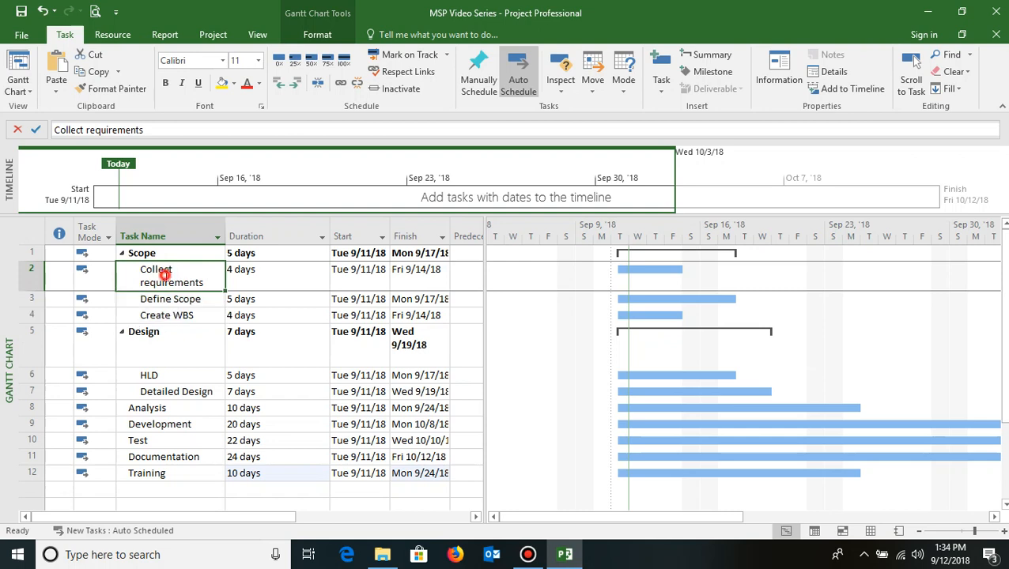
pyautogui.click(166, 273)
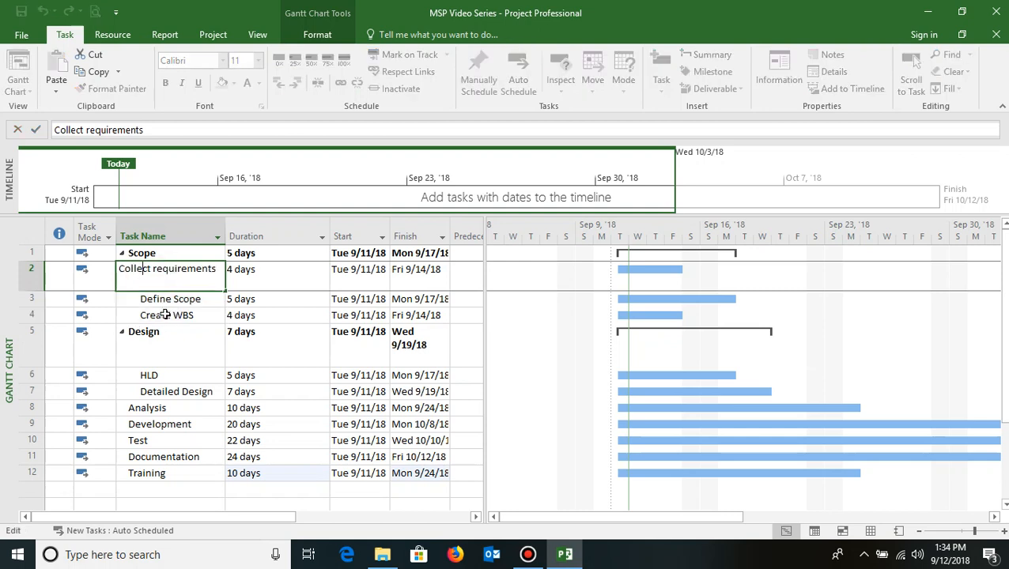
pyautogui.click(159, 297)
pyautogui.click(162, 275)
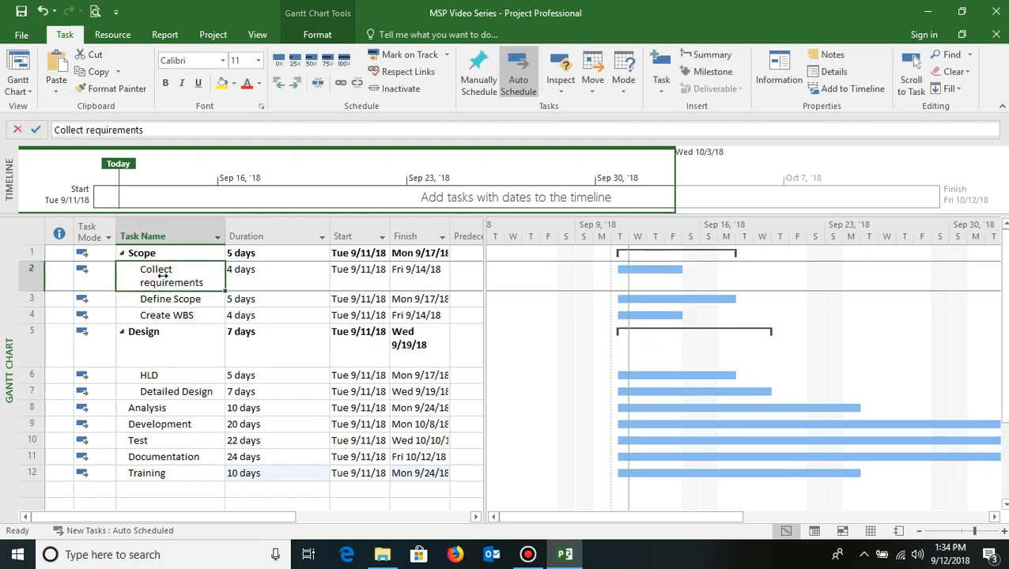
pyautogui.click(163, 298)
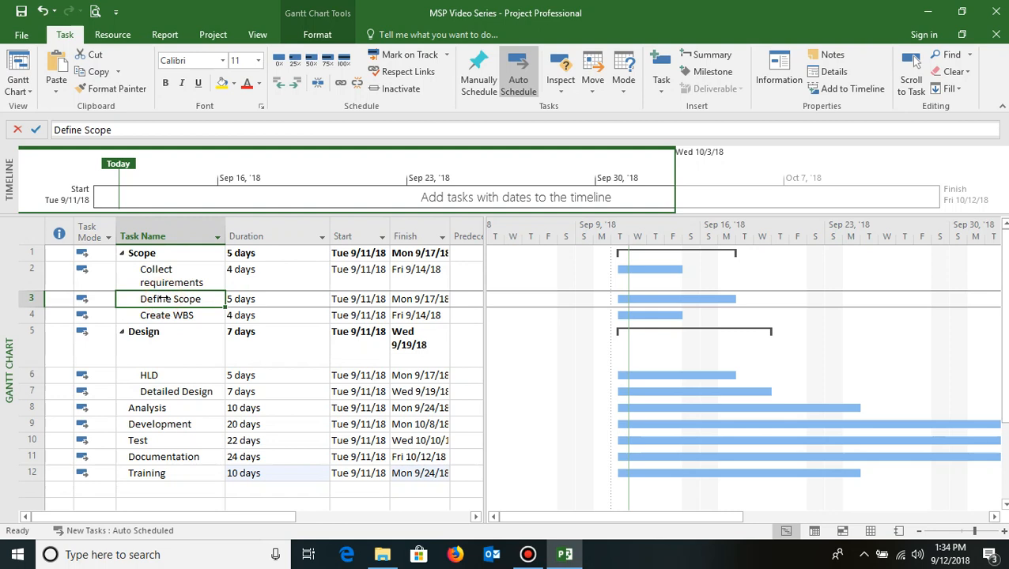
# - Open Define Scope's task information and add Collect requirements as its Finish-to-Start (FS) predecessor
pyautogui.doubleClick(163, 298)
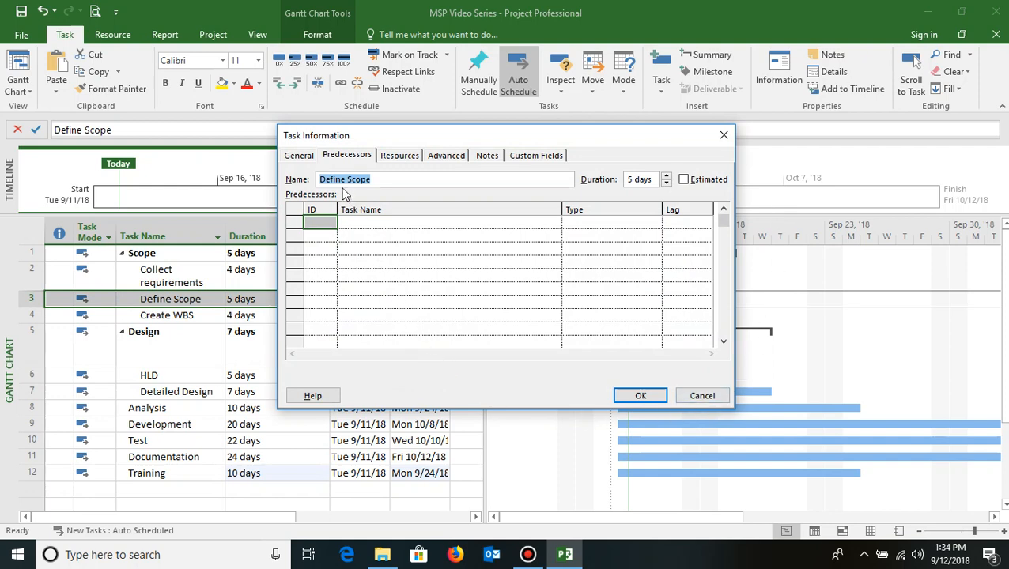
pyautogui.click(342, 159)
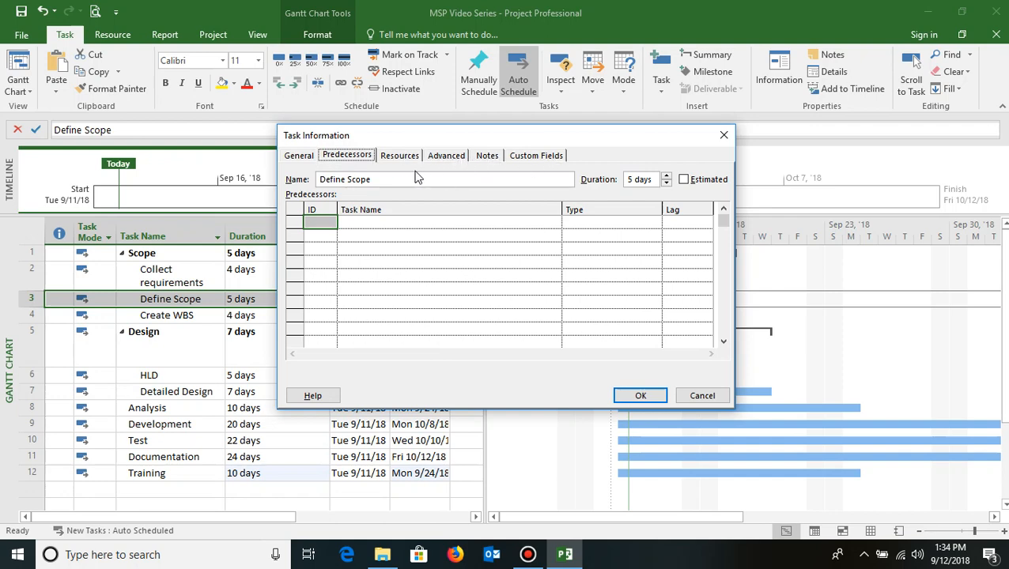
pyautogui.click(345, 157)
pyautogui.click(472, 224)
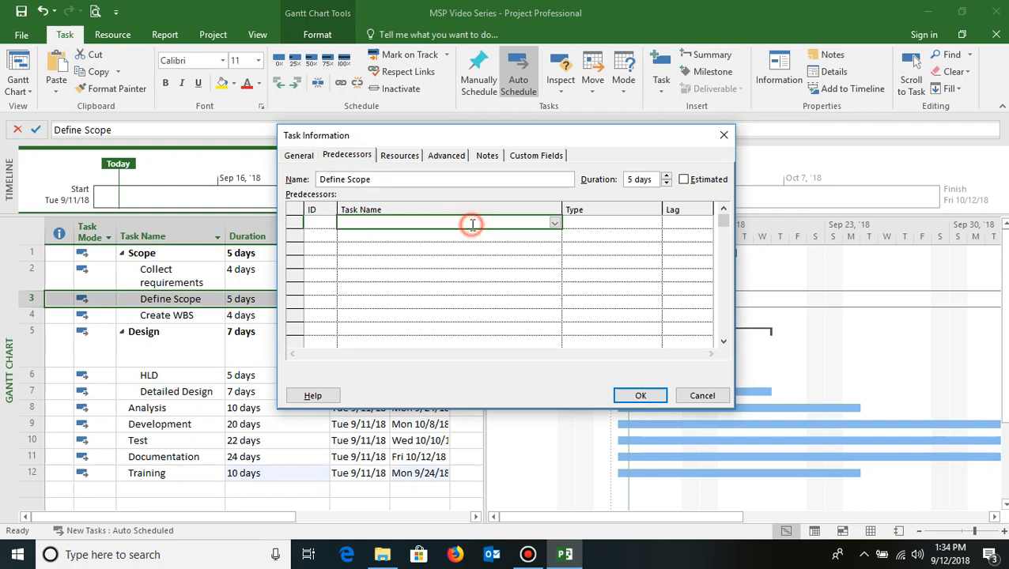
pyautogui.click(554, 224)
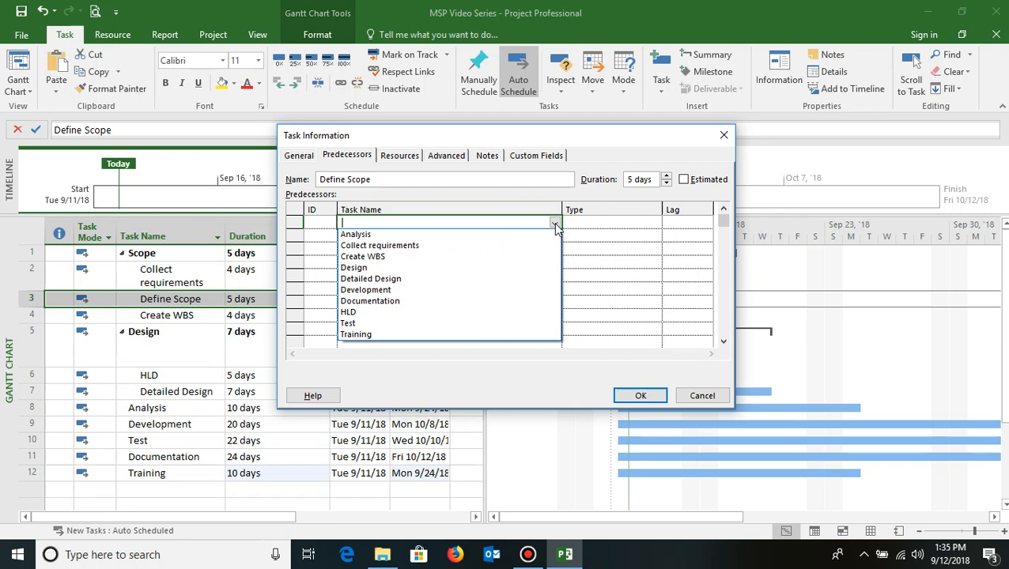
pyautogui.click(440, 246)
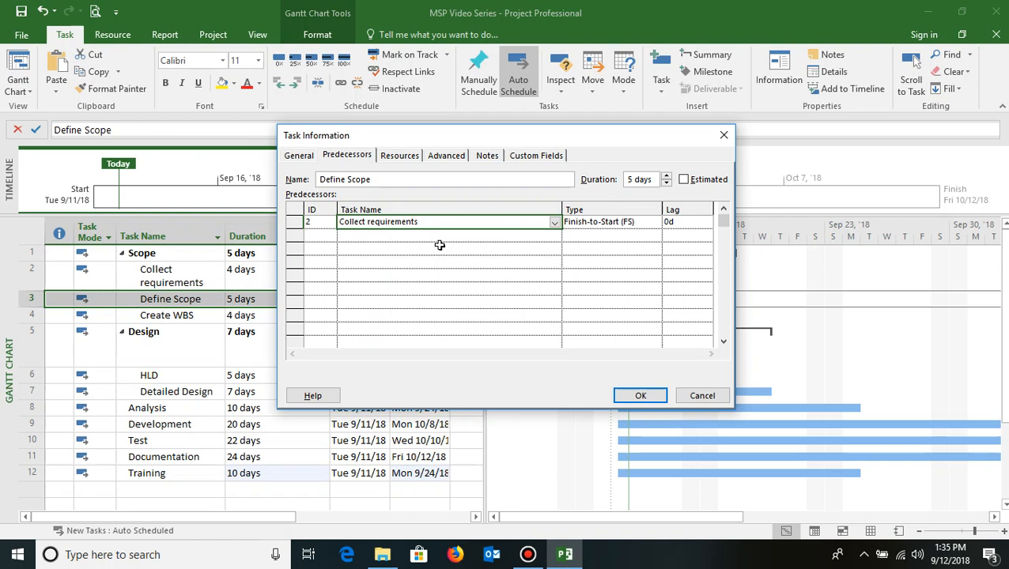
pyautogui.click(595, 222)
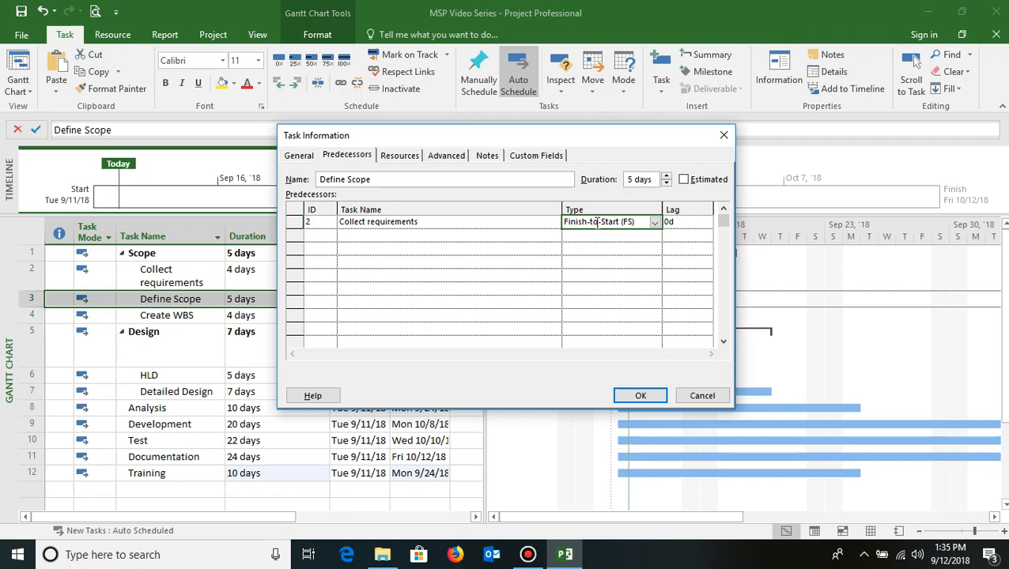
pyautogui.click(654, 224)
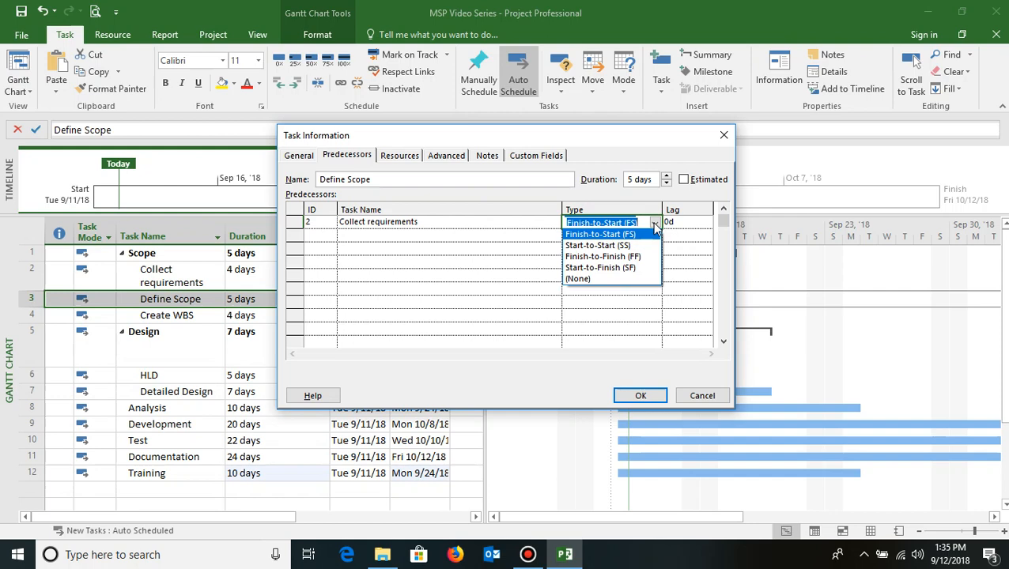
pyautogui.click(655, 225)
pyautogui.click(687, 222)
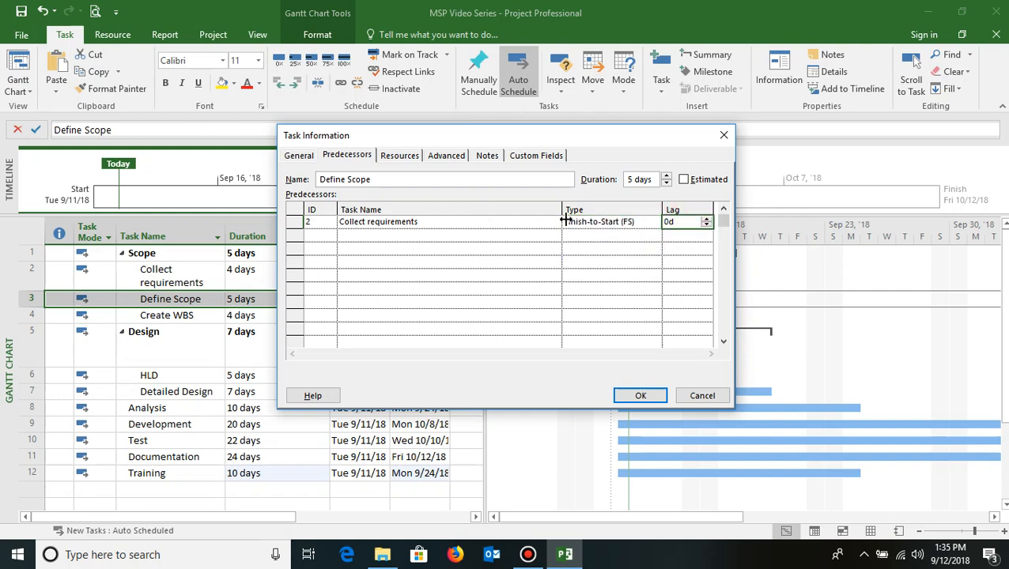
pyautogui.click(417, 221)
pyautogui.click(625, 222)
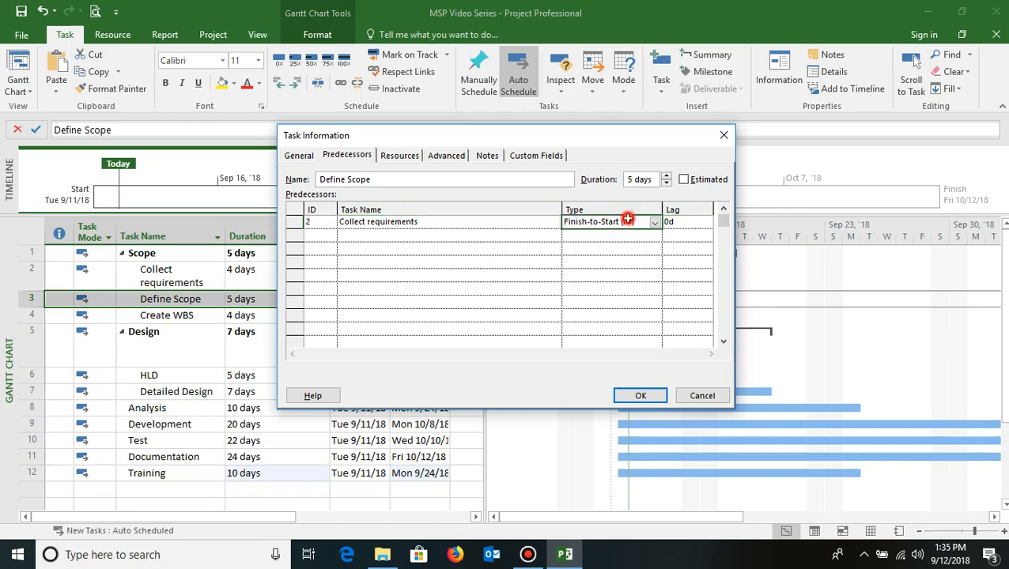
pyautogui.click(427, 226)
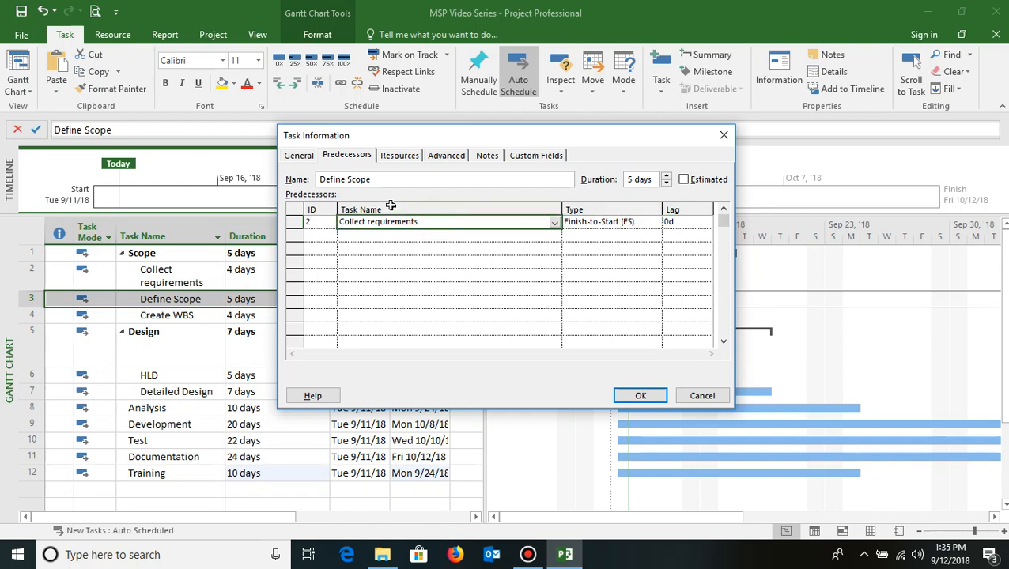
pyautogui.click(645, 403)
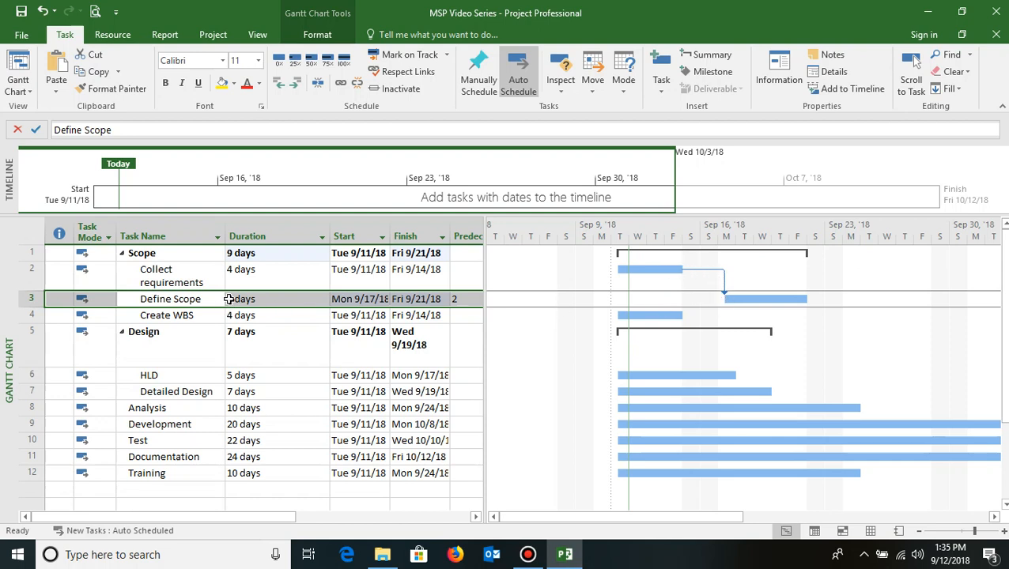
# - Inspect the start, duration and predecessor cells of the Scope and Design tasks
pyautogui.click(370, 327)
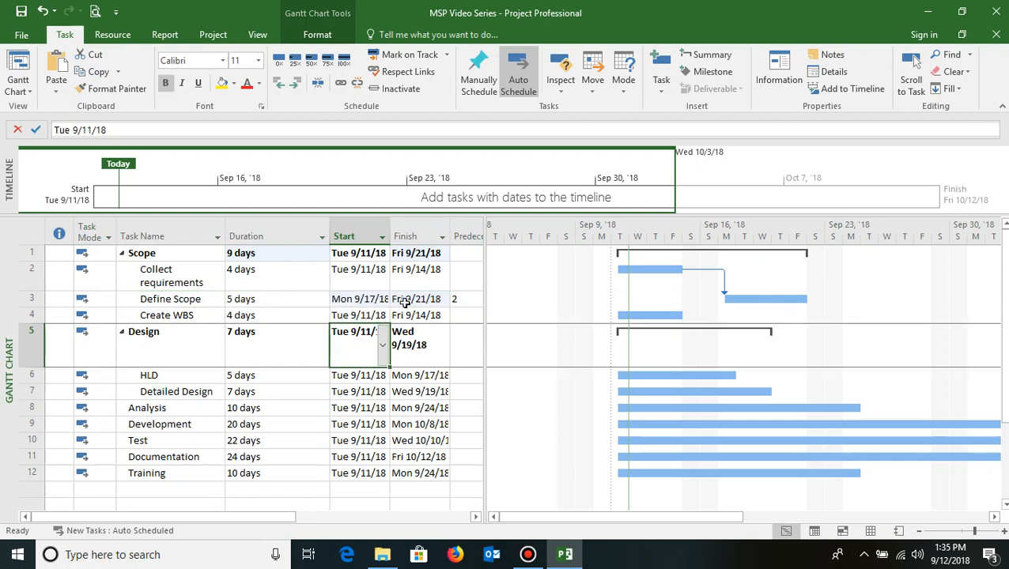
pyautogui.click(362, 301)
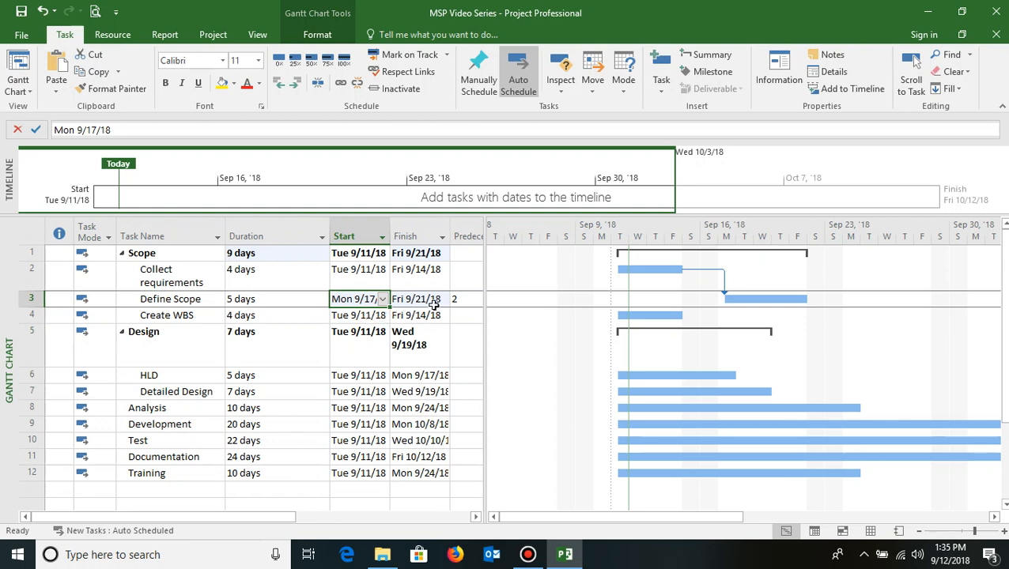
pyautogui.click(264, 254)
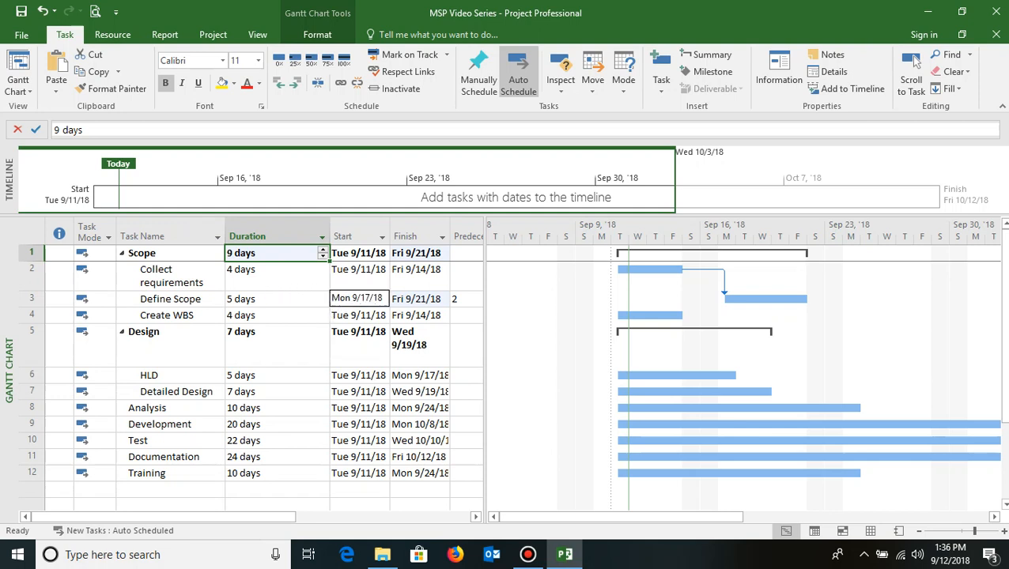
pyautogui.click(163, 315)
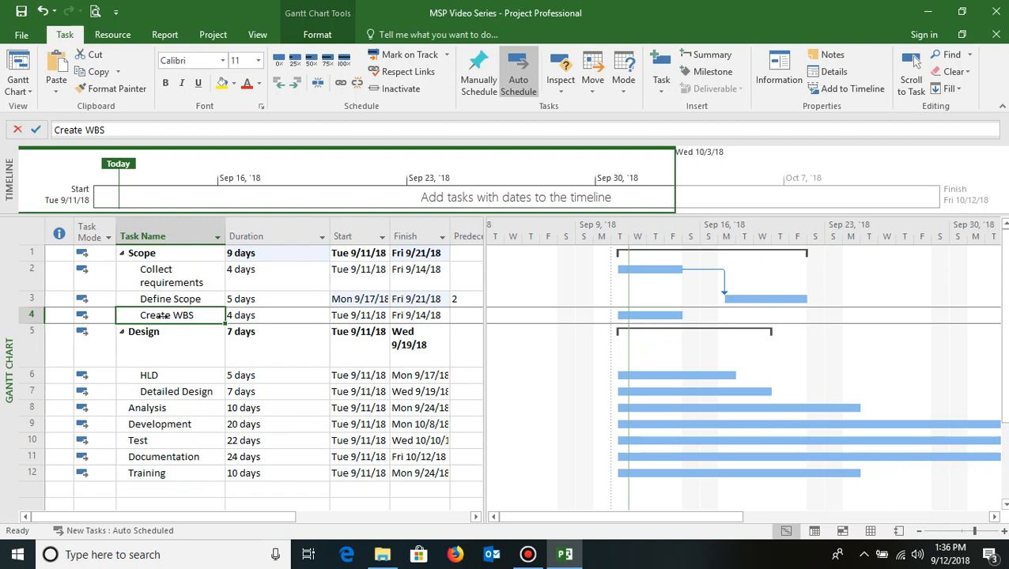
pyautogui.press('Up')
pyautogui.press('Down')
pyautogui.press('Right')
pyautogui.press('Right')
pyautogui.press('Right')
pyautogui.press('Right')
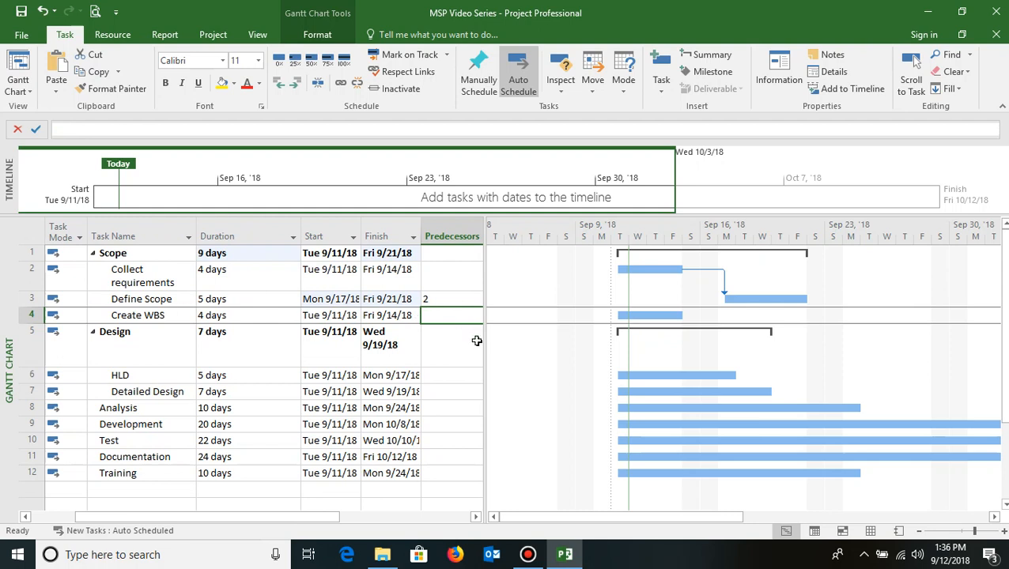
pyautogui.click(322, 315)
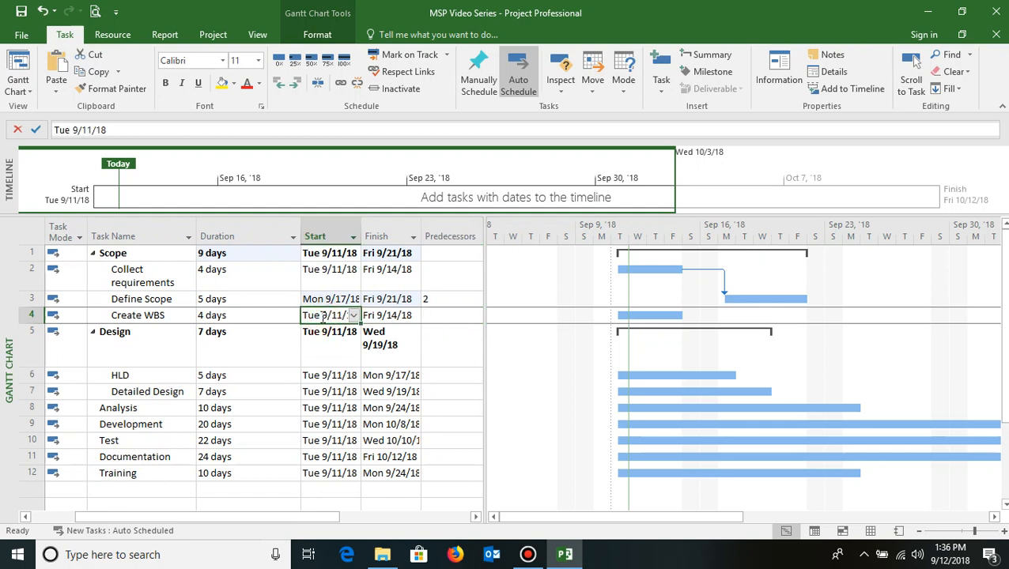
pyautogui.press('Left')
pyautogui.press('Left')
pyautogui.press('Left')
pyautogui.press('Left')
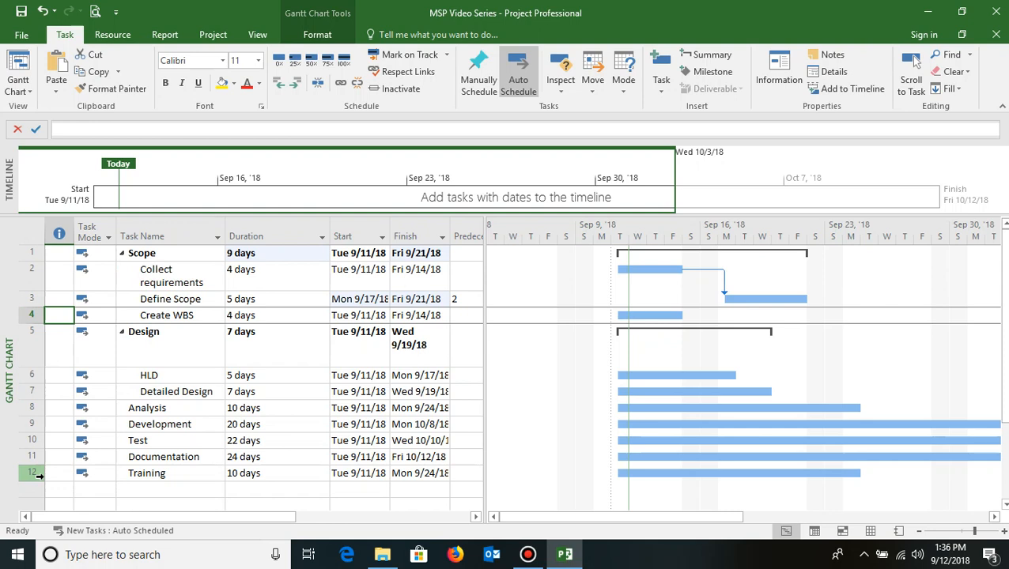
# - Enter task 3 as the predecessor of Create WBS in the Predecessors column
pyautogui.click(184, 315)
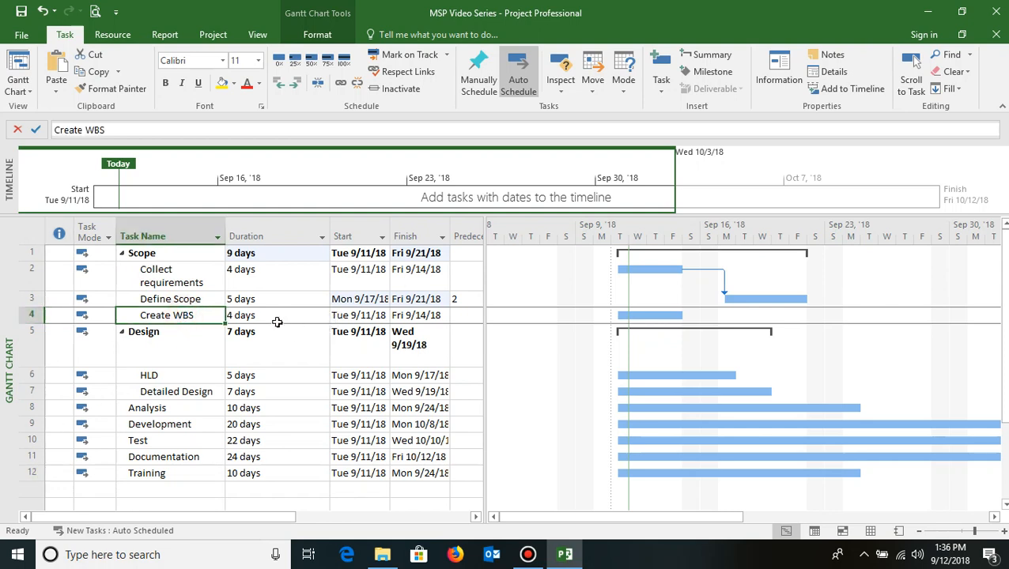
pyautogui.click(180, 299)
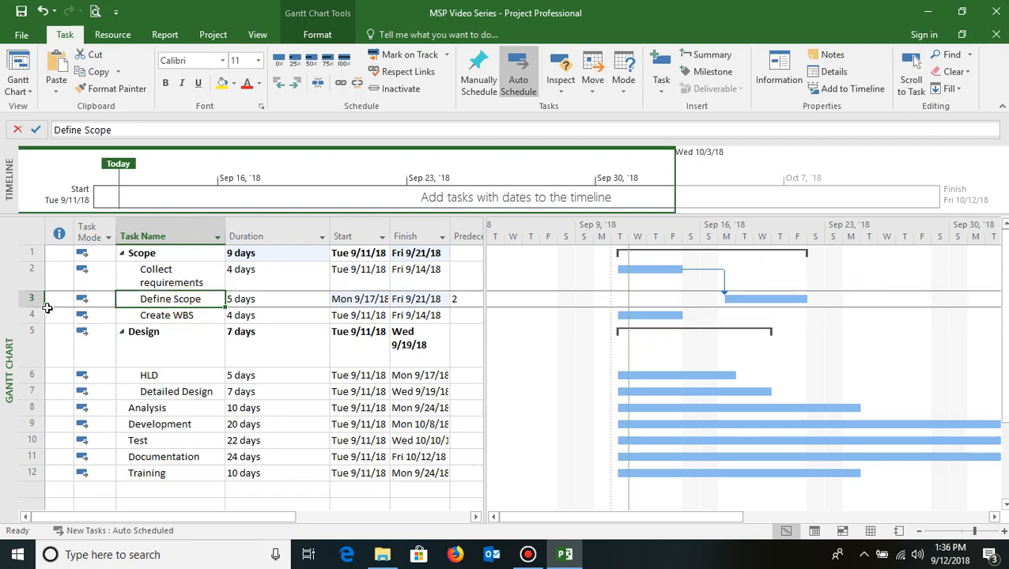
pyautogui.click(181, 315)
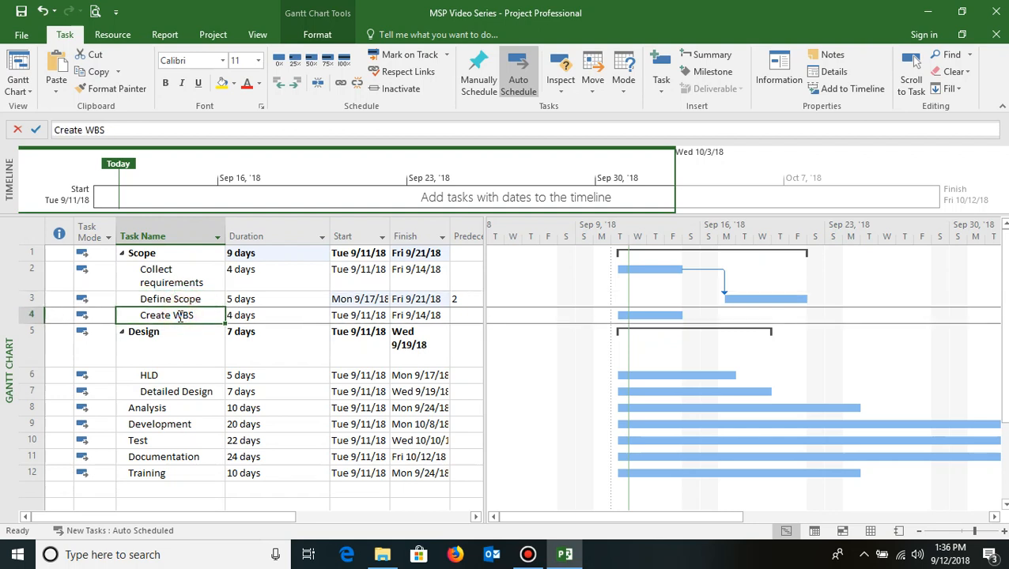
pyautogui.press('Tab')
pyautogui.press('Tab')
pyautogui.press('Tab')
pyautogui.press('Tab')
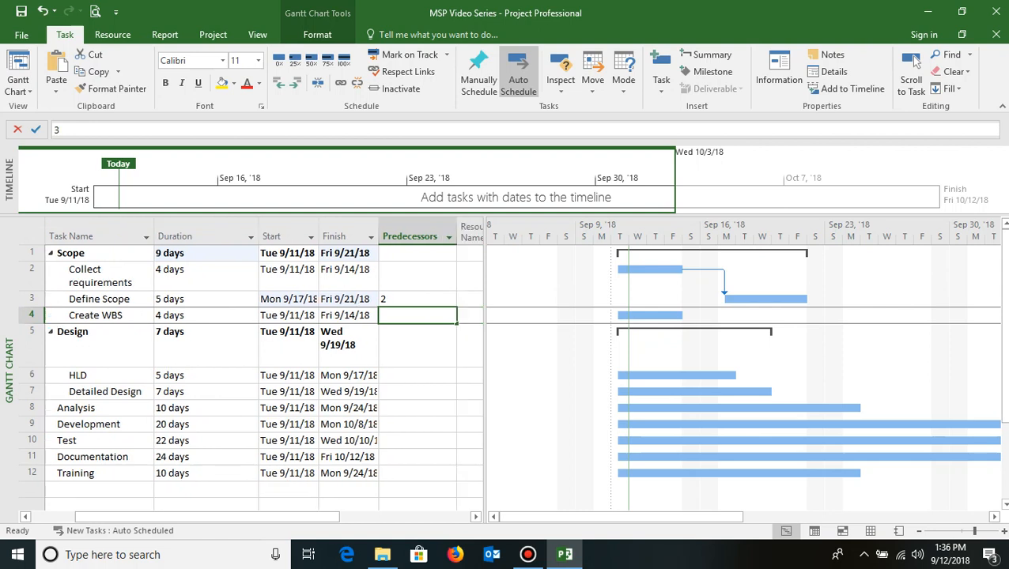
pyautogui.write('3')
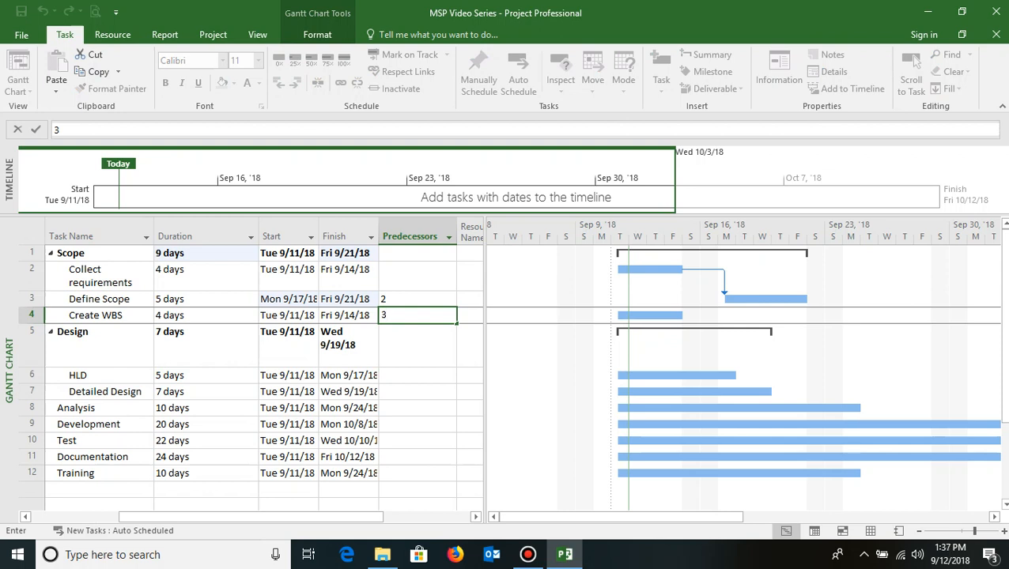
pyautogui.press('Return')
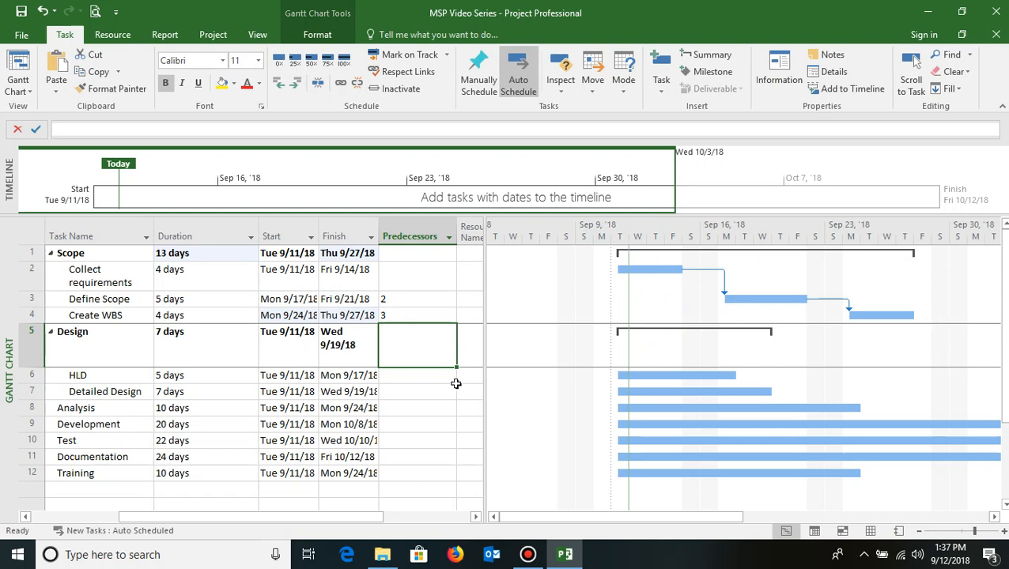
pyautogui.click(177, 315)
pyautogui.press('Home')
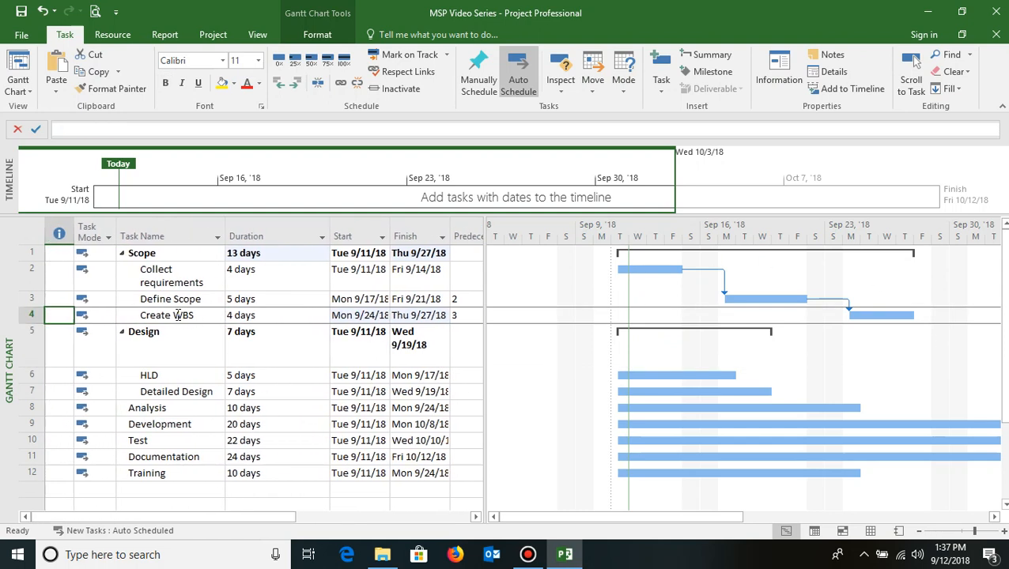
pyautogui.press('Right')
pyautogui.press('Right')
pyautogui.press('Right')
pyautogui.press('Right')
pyautogui.press('Right')
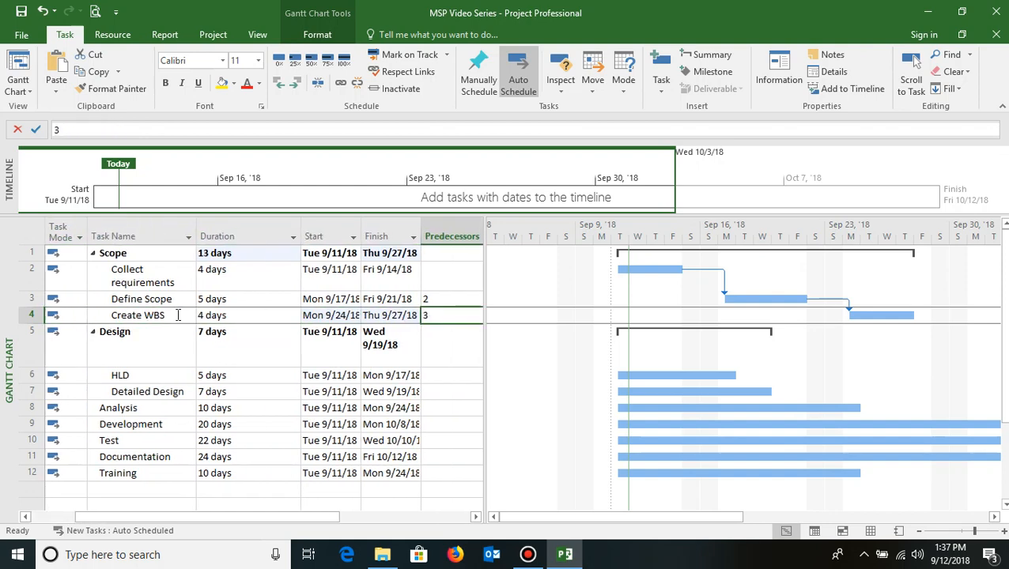
# - Examine the task mode, name and date cells of the Test and Documentation tasks
pyautogui.press('Right')
pyautogui.press('Left')
pyautogui.press('Left')
pyautogui.press('Left')
pyautogui.press('Left')
pyautogui.press('Left')
pyautogui.press('Left')
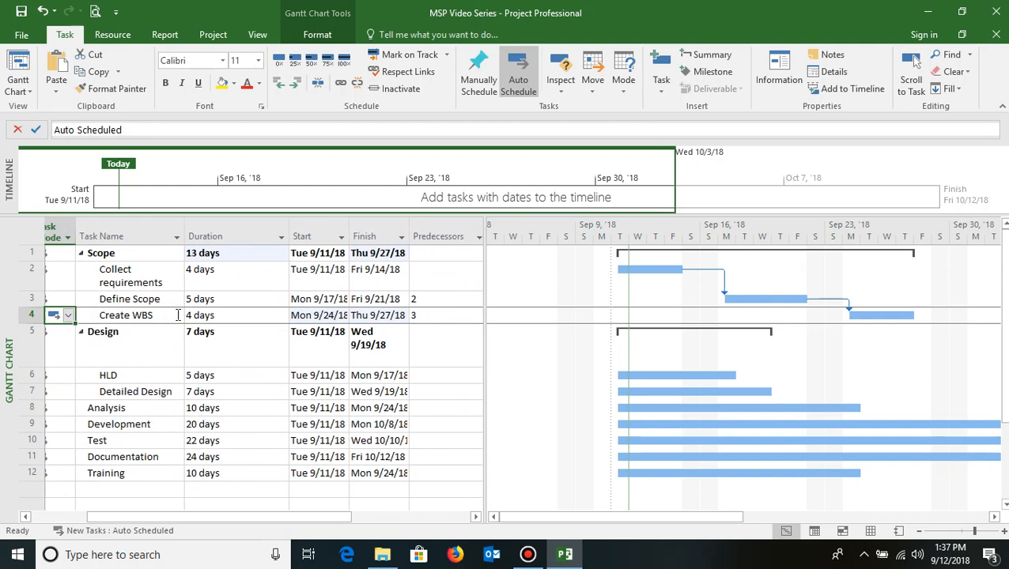
pyautogui.press('Left')
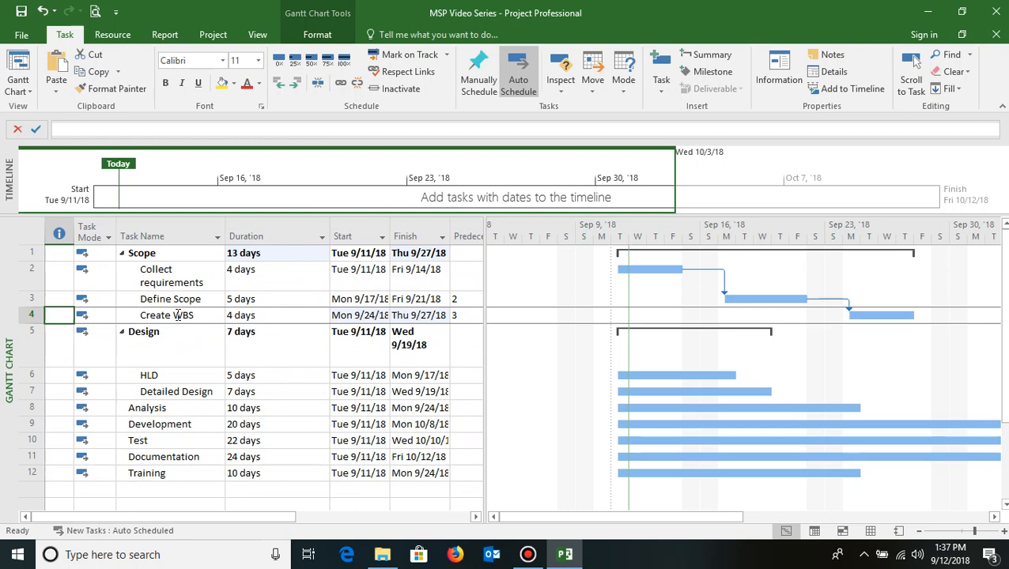
pyautogui.press('Right')
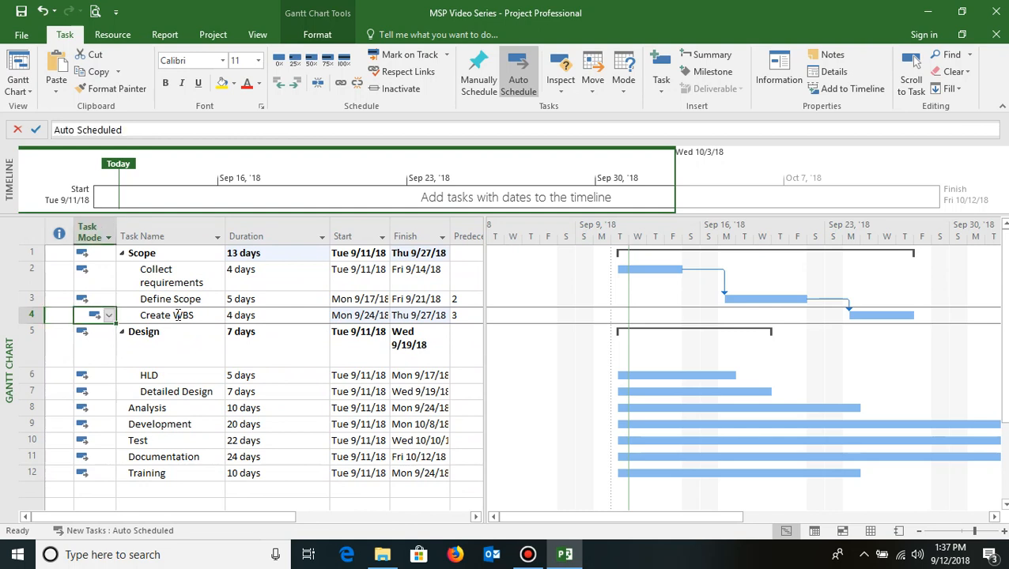
pyautogui.press('Down')
pyautogui.press('Down')
pyautogui.press('Down')
pyautogui.press('Down')
pyautogui.press('Down')
pyautogui.press('Down')
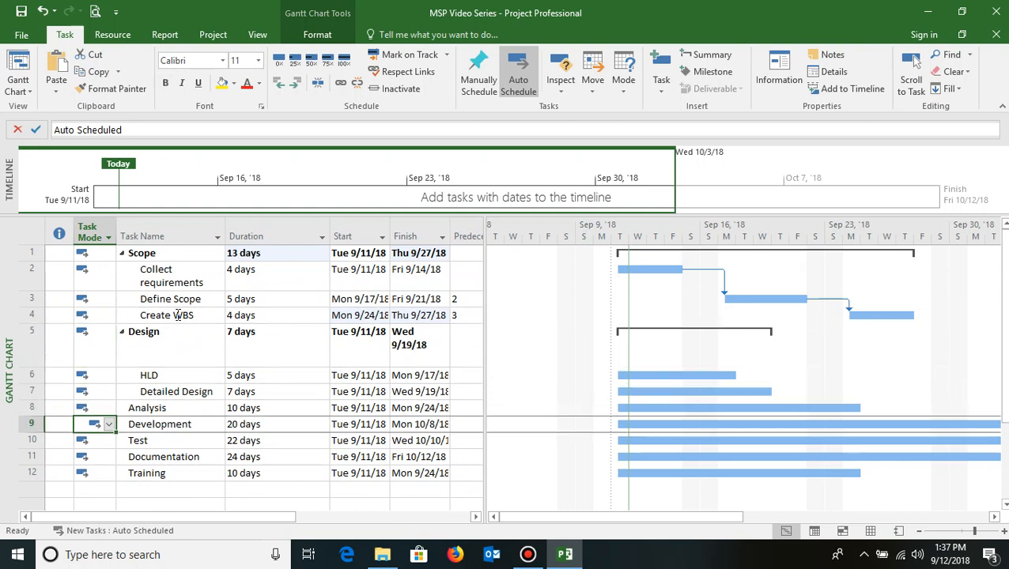
pyautogui.press('Right')
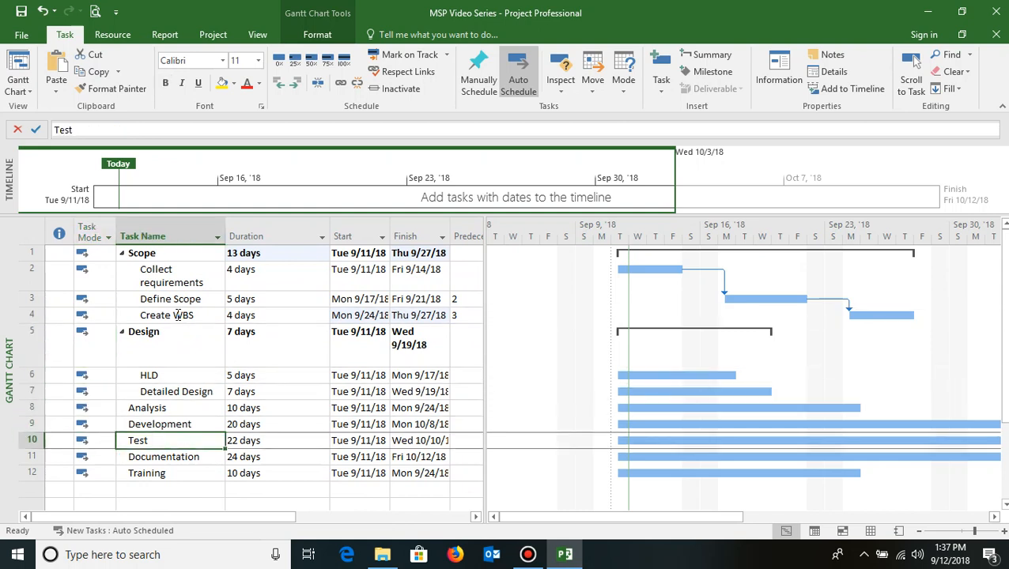
pyautogui.hotkey('shift', 'Down')
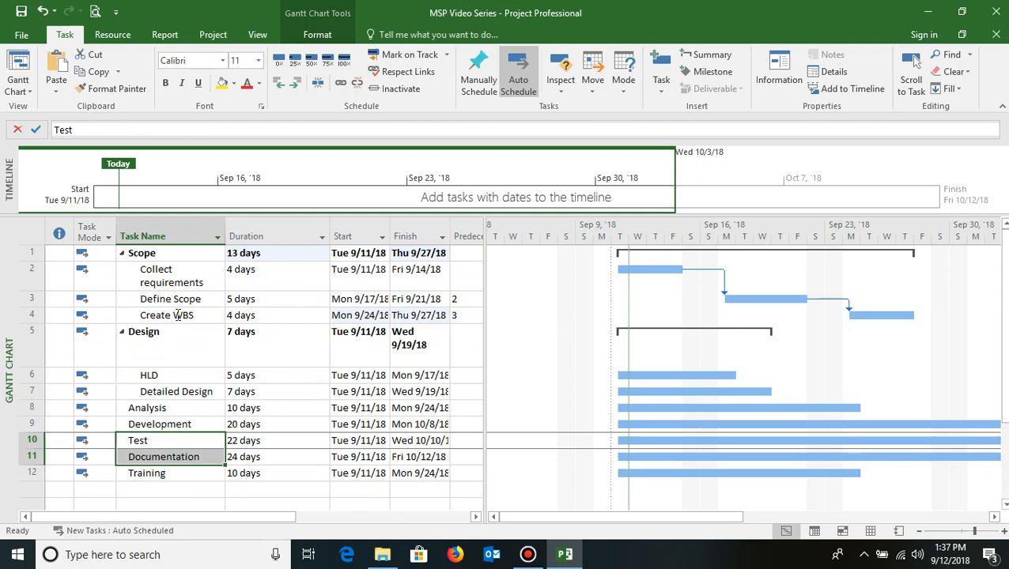
pyautogui.press('Down')
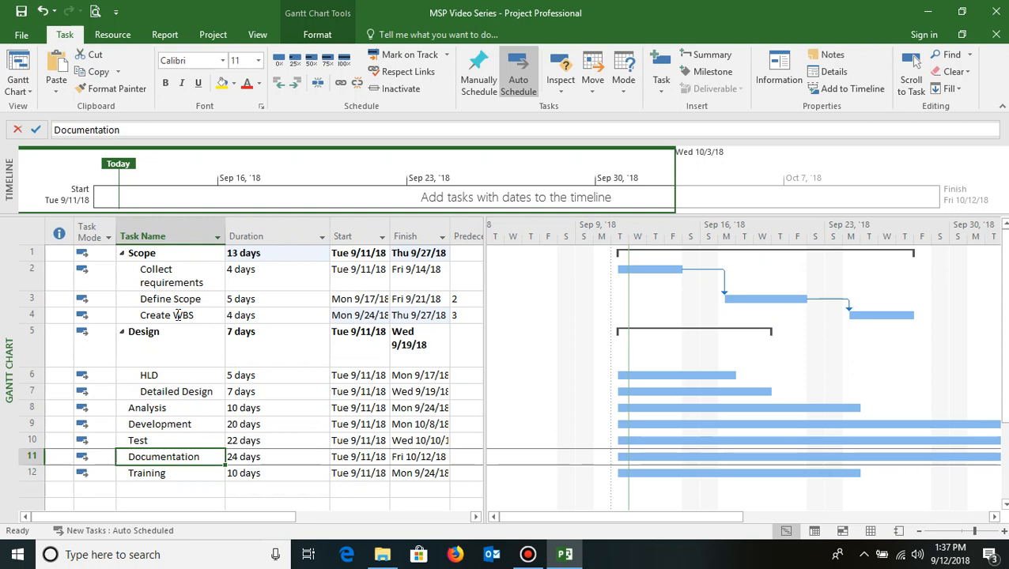
pyautogui.press('Up')
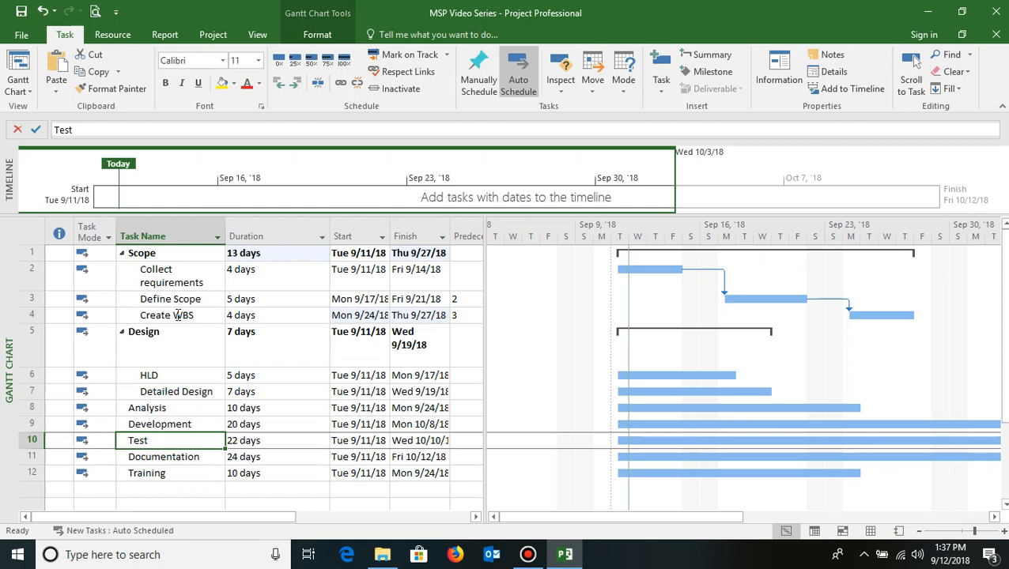
pyautogui.press('Down')
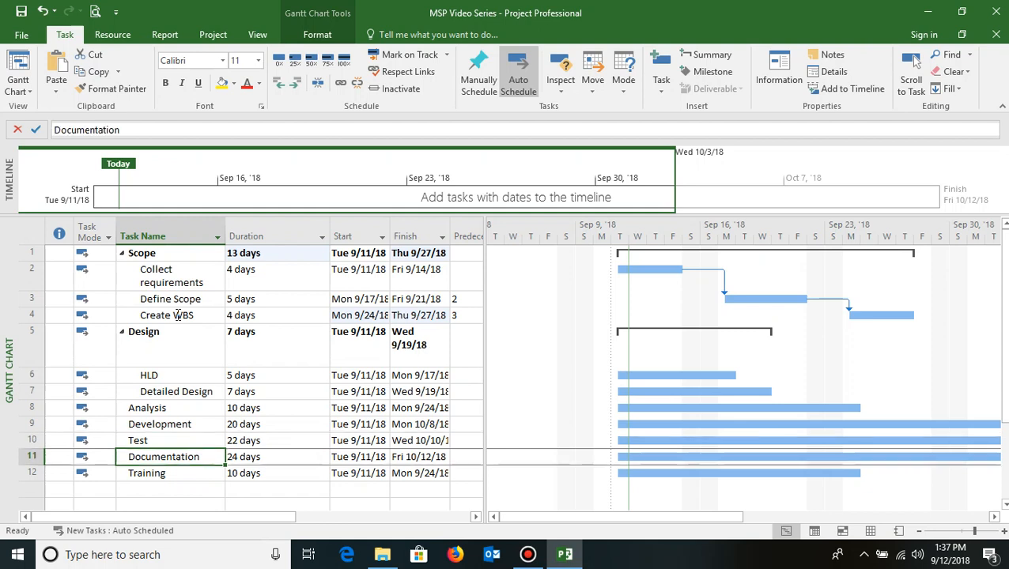
pyautogui.press('Up')
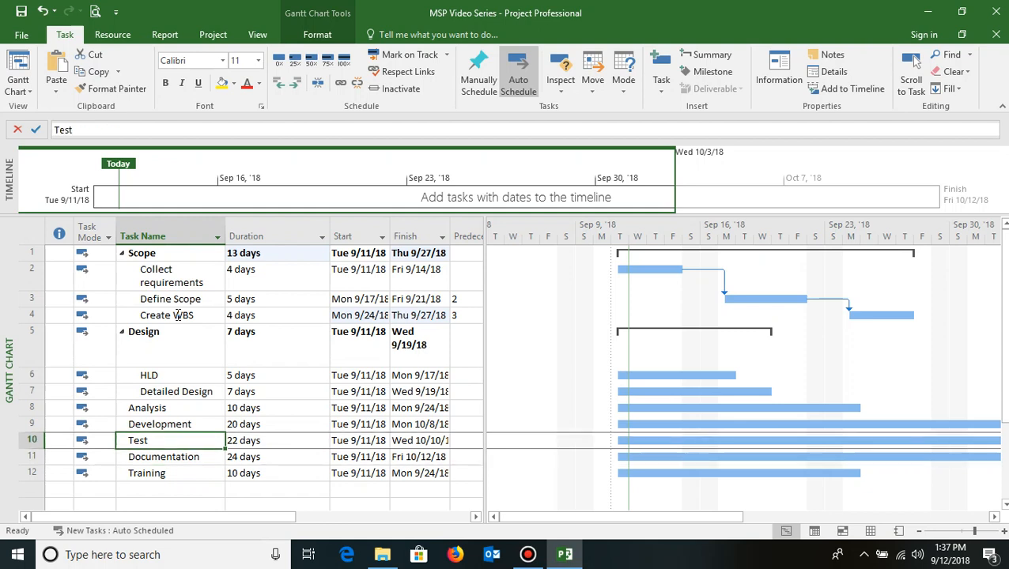
pyautogui.press('Down')
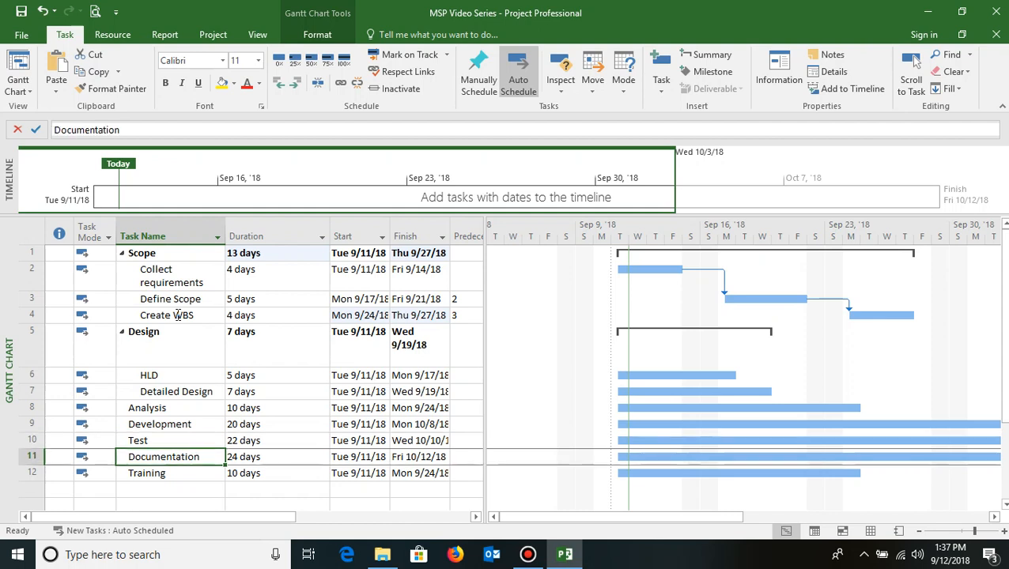
# - Make Test (task 10) a Finish-to-Finish predecessor of Documentation by entering 10FF in its Predecessors cell
pyautogui.press('Right')
pyautogui.press('Right')
pyautogui.press('Right')
pyautogui.press('Right')
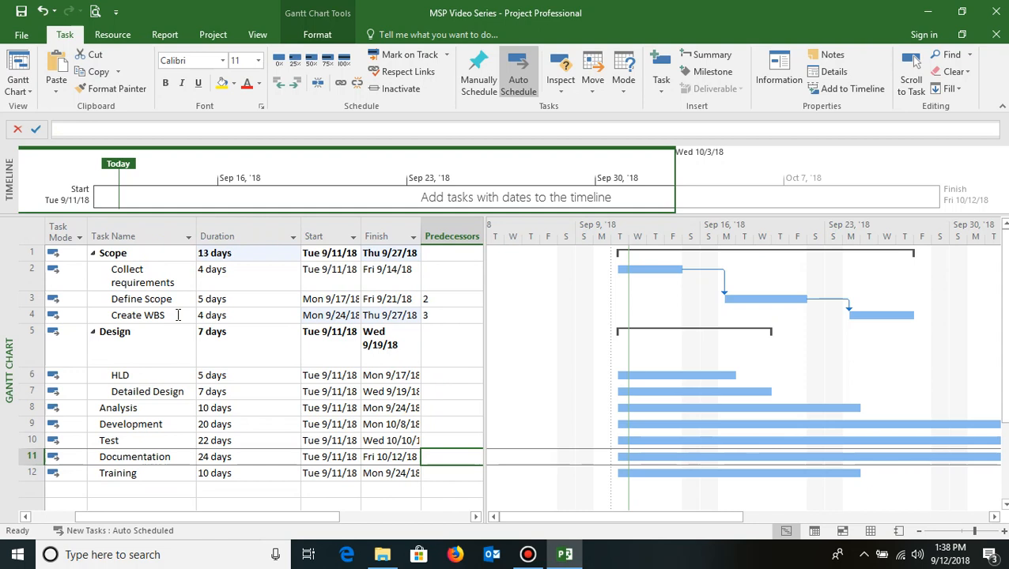
pyautogui.write('10')
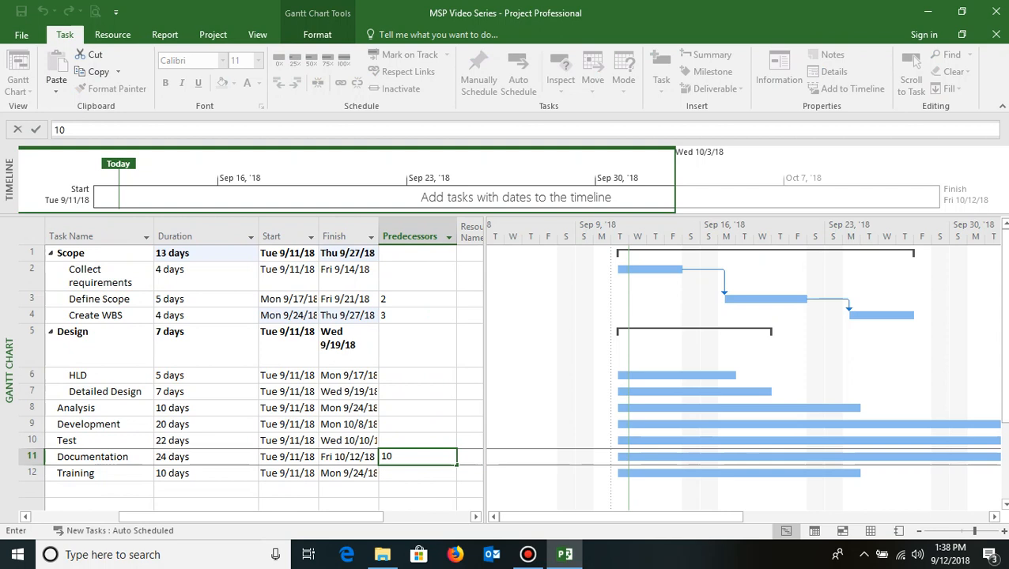
pyautogui.write('FF')
pyautogui.press('Return')
# - Scroll the Gantt chart to inspect the Finish-to-Finish link between Test and Documentation
pyautogui.press('Up')
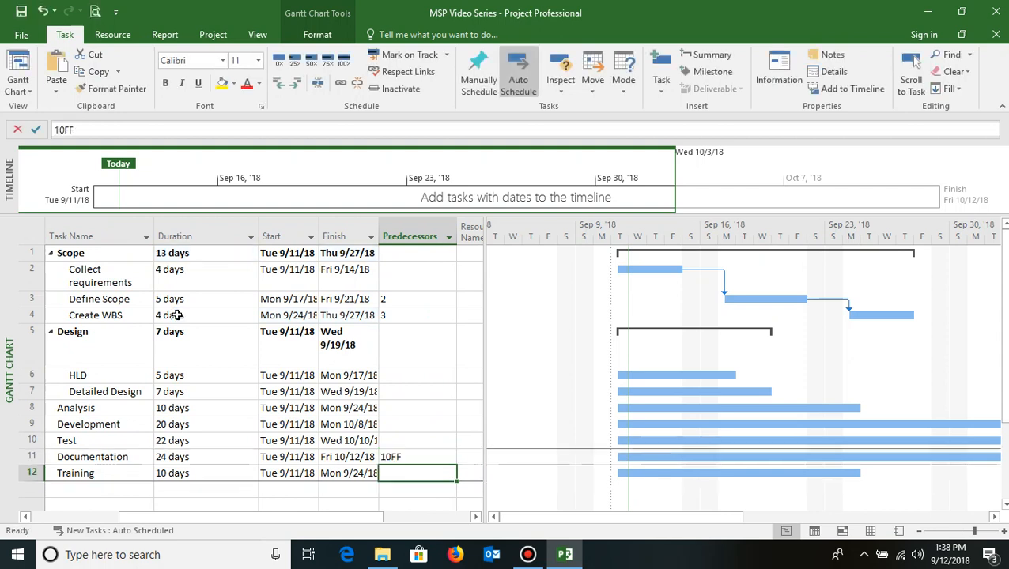
pyautogui.press('Left')
pyautogui.press('Left')
pyautogui.press('Left')
pyautogui.press('Left')
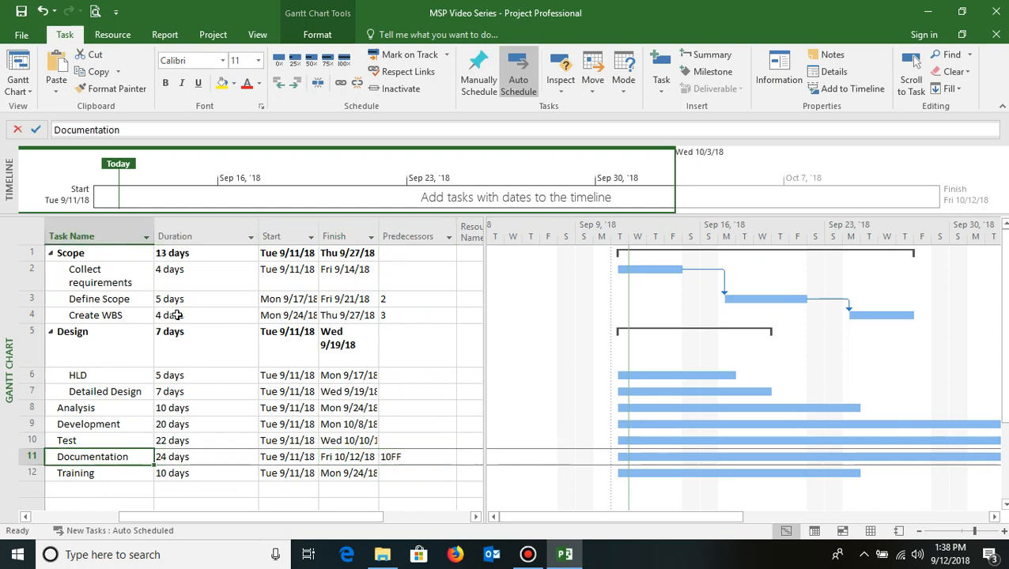
pyautogui.click(613, 518)
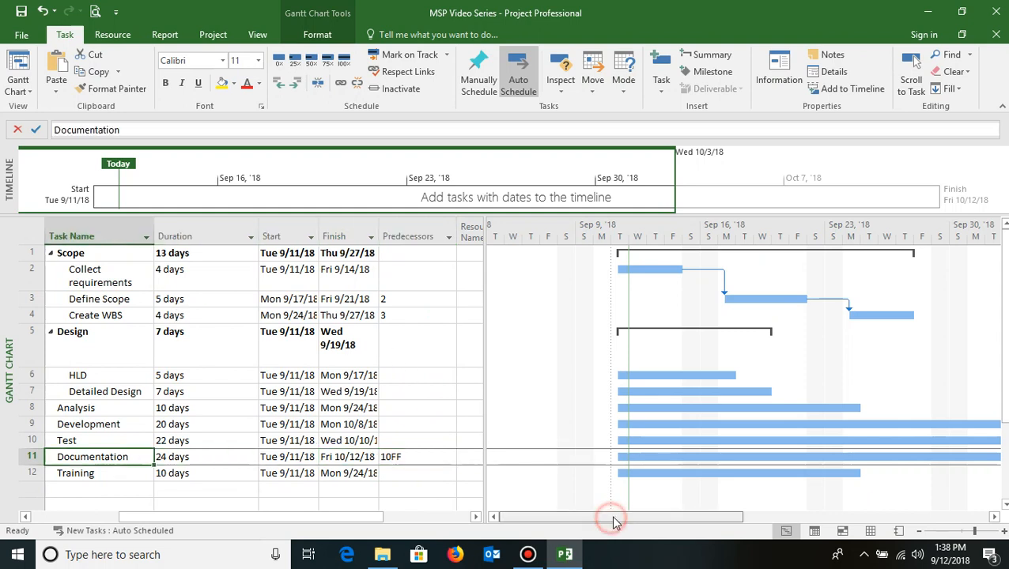
pyautogui.moveTo(615, 522); pyautogui.dragTo(769, 509)
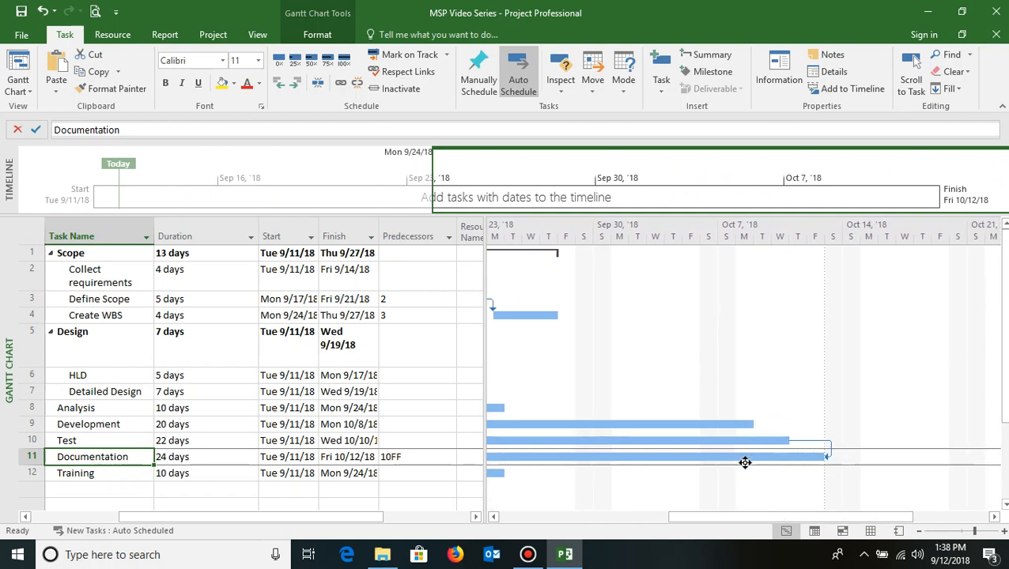
pyautogui.click(77, 441)
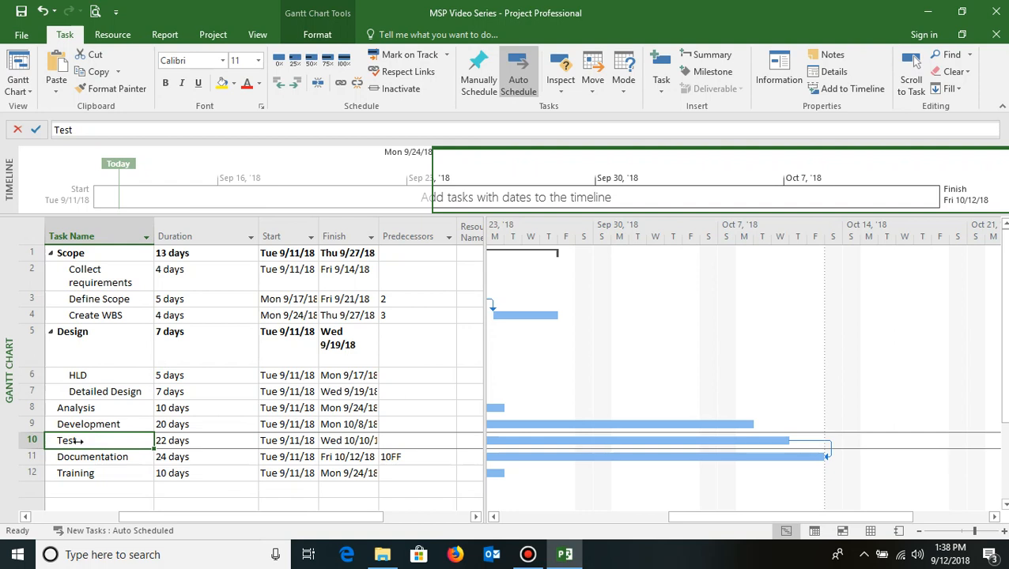
pyautogui.press('Down')
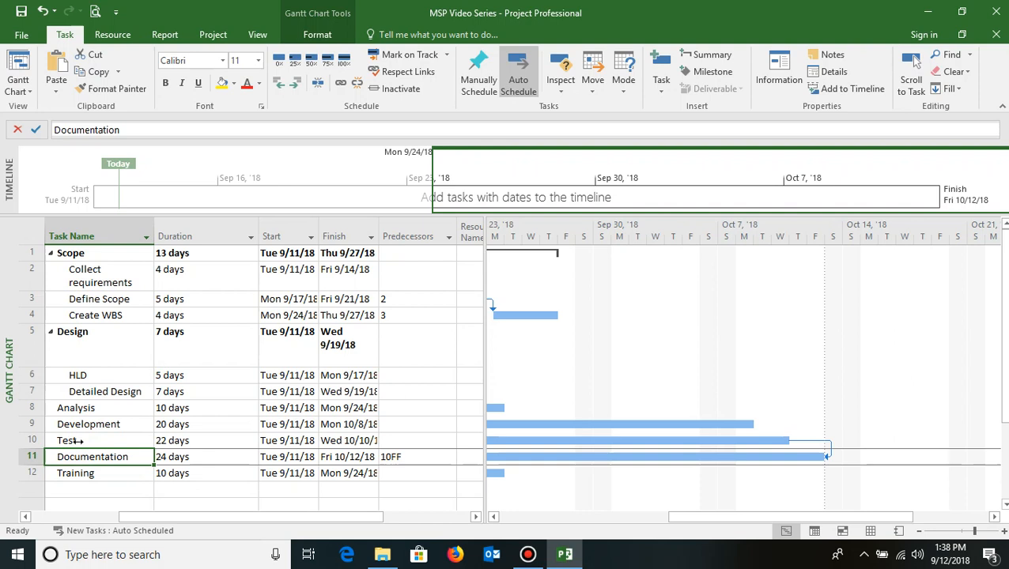
pyautogui.press('Right')
pyautogui.press('Right')
pyautogui.press('Right')
pyautogui.press('Right')
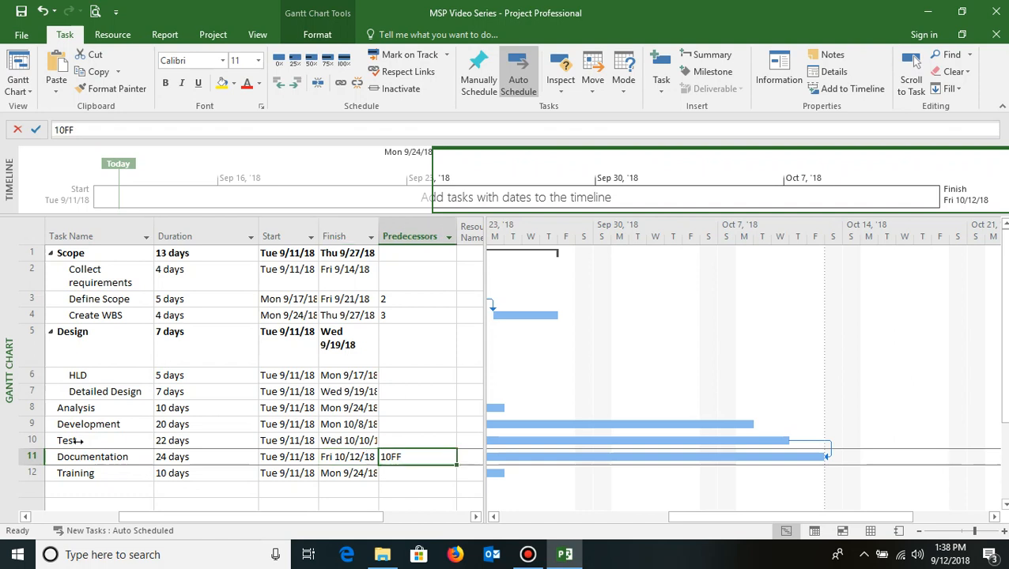
pyautogui.press('Left')
pyautogui.press('Left')
pyautogui.press('Left')
pyautogui.press('Left')
pyautogui.press('Left')
pyautogui.press('Left')
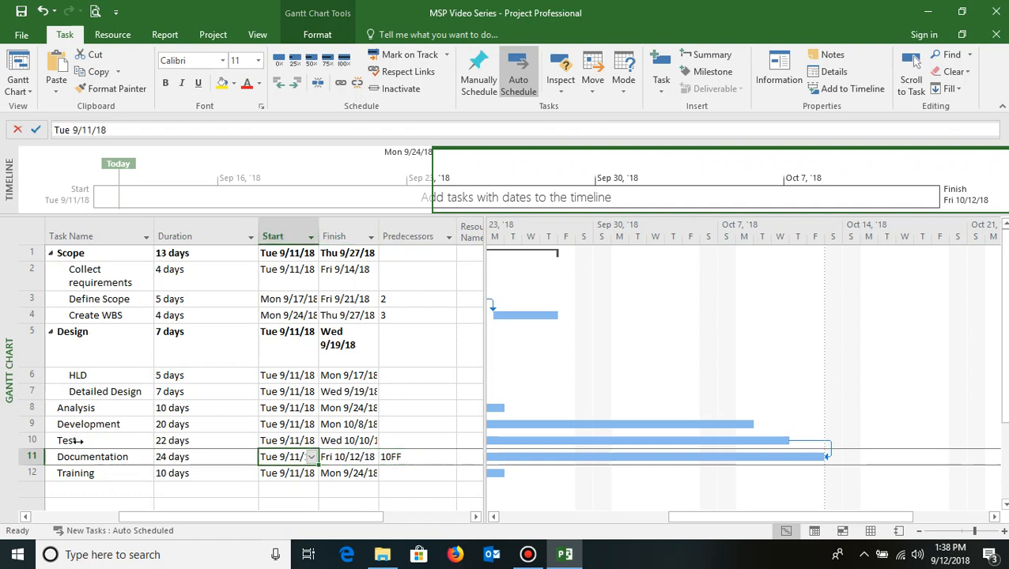
pyautogui.press('Right')
pyautogui.press('Right')
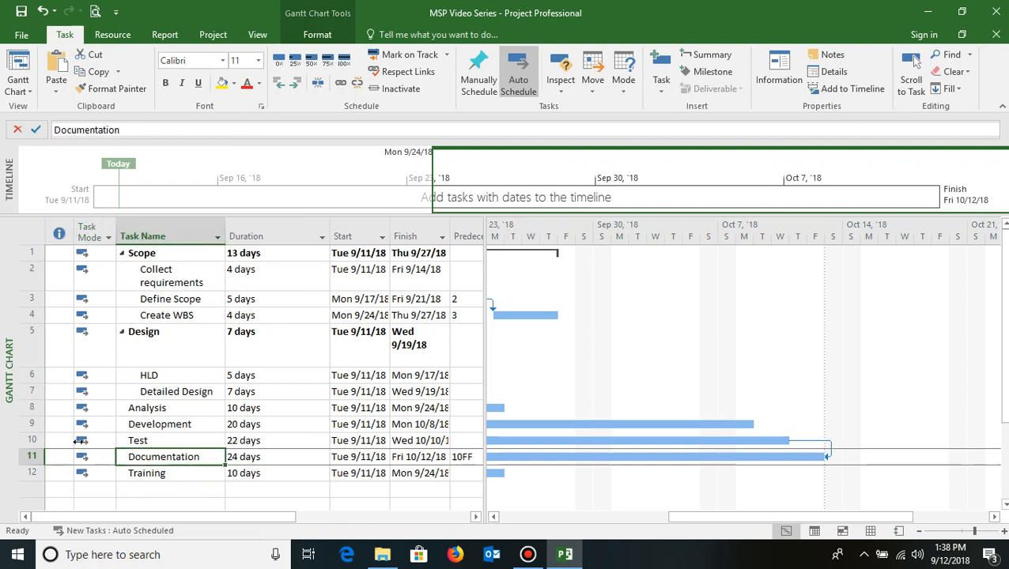
# - Make Test a Start-to-Start predecessor of Training by entering 10SS in its Predecessors cell
pyautogui.press('Down')
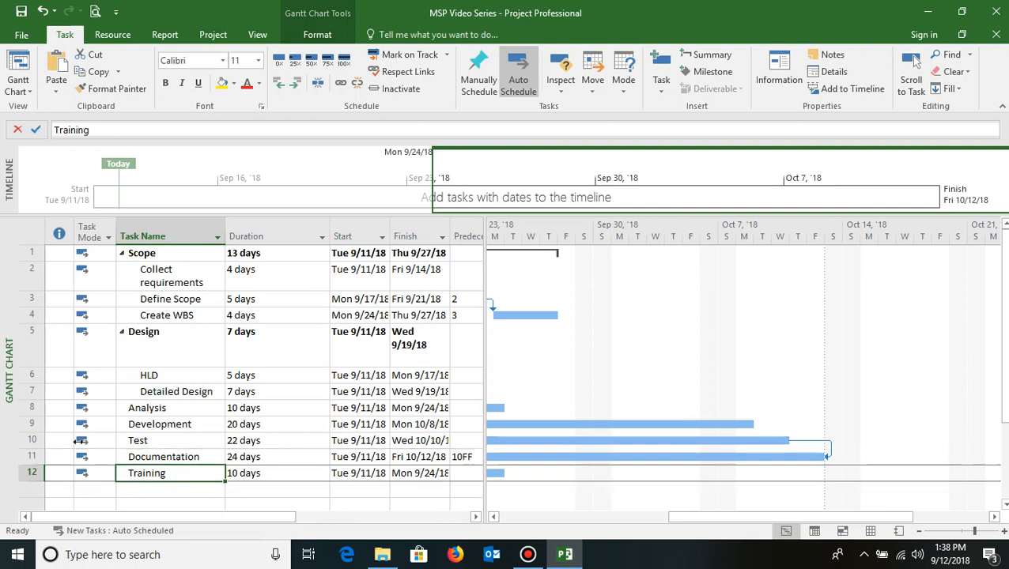
pyautogui.click(137, 440)
pyautogui.click(142, 472)
pyautogui.press('Right')
pyautogui.press('Right')
pyautogui.press('Right')
pyautogui.press('Left')
pyautogui.press('Left')
pyautogui.press('Left')
pyautogui.press('Right')
pyautogui.press('Right')
pyautogui.press('Right')
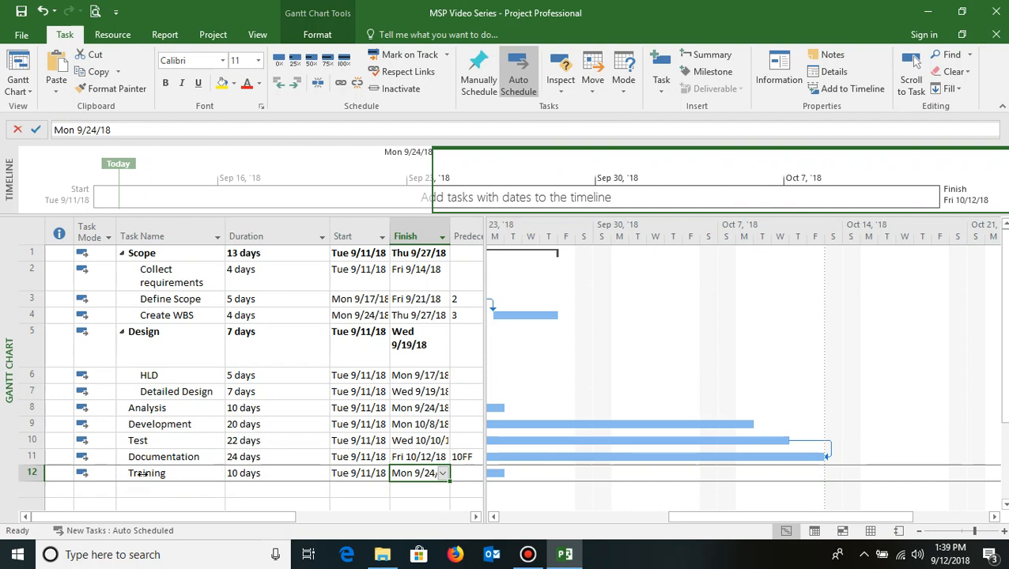
pyautogui.press('Right')
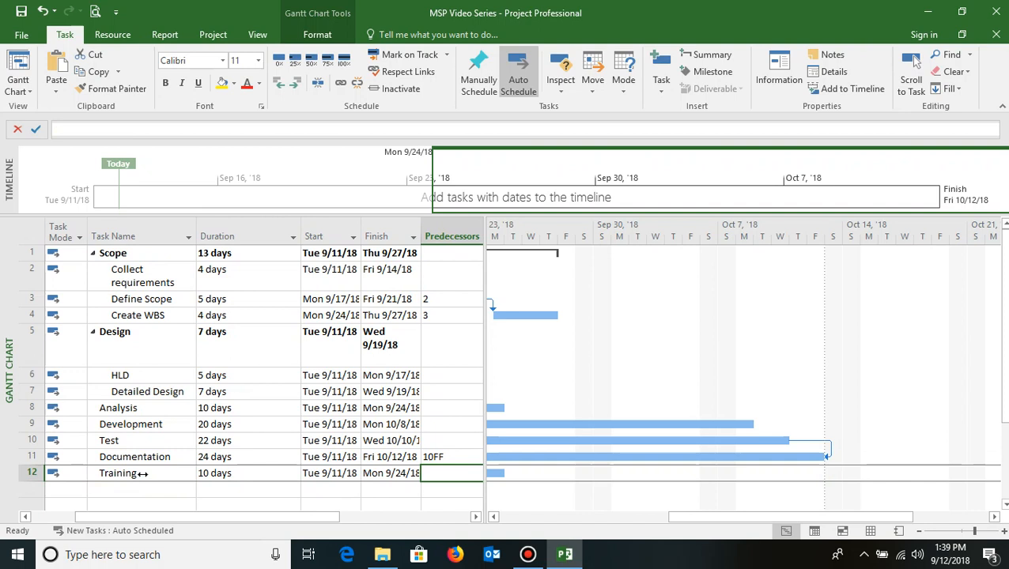
pyautogui.write('10SS')
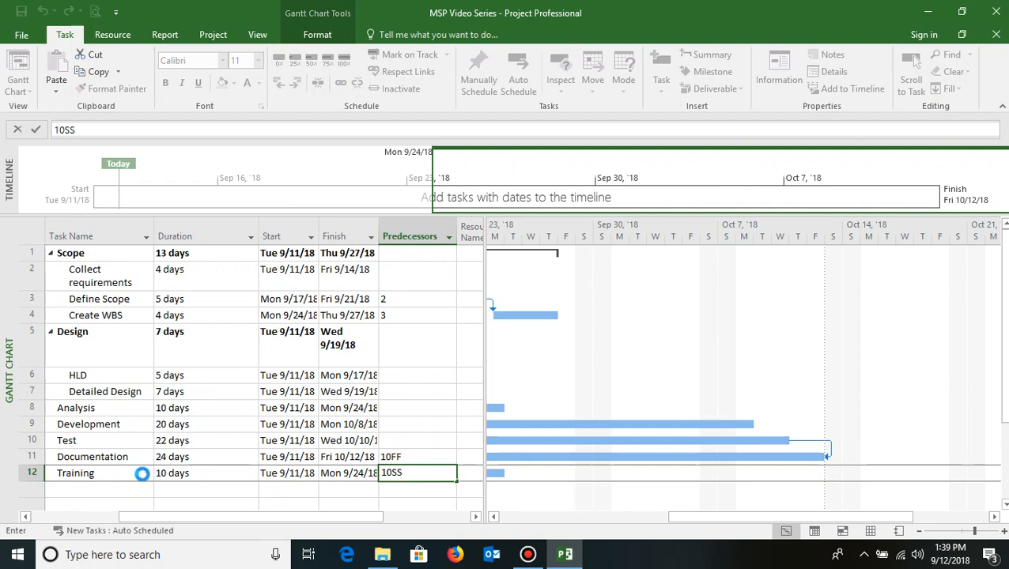
pyautogui.press('Return')
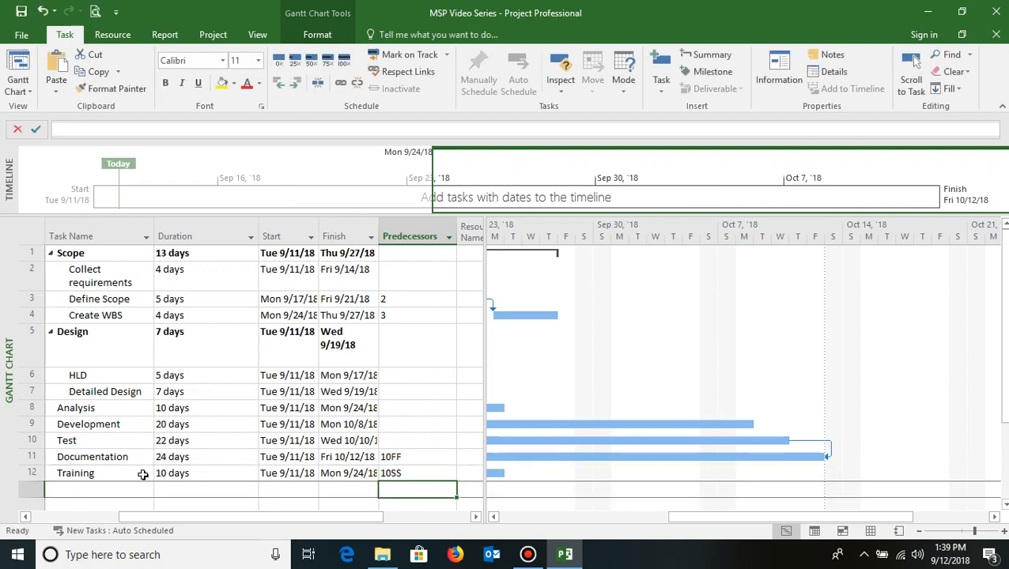
# - Scroll the Gantt chart back to the schedule start and review the linked Scope and Design tasks
pyautogui.press('Up')
pyautogui.press('Left')
pyautogui.press('Left')
pyautogui.press('Left')
pyautogui.press('Left')
pyautogui.press('Left')
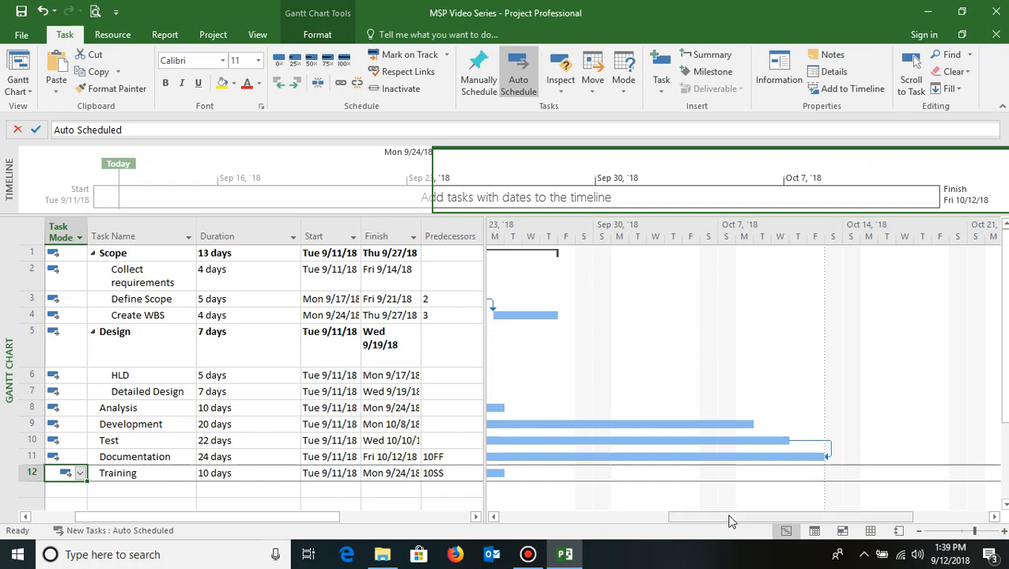
pyautogui.moveTo(736, 516); pyautogui.dragTo(553, 544)
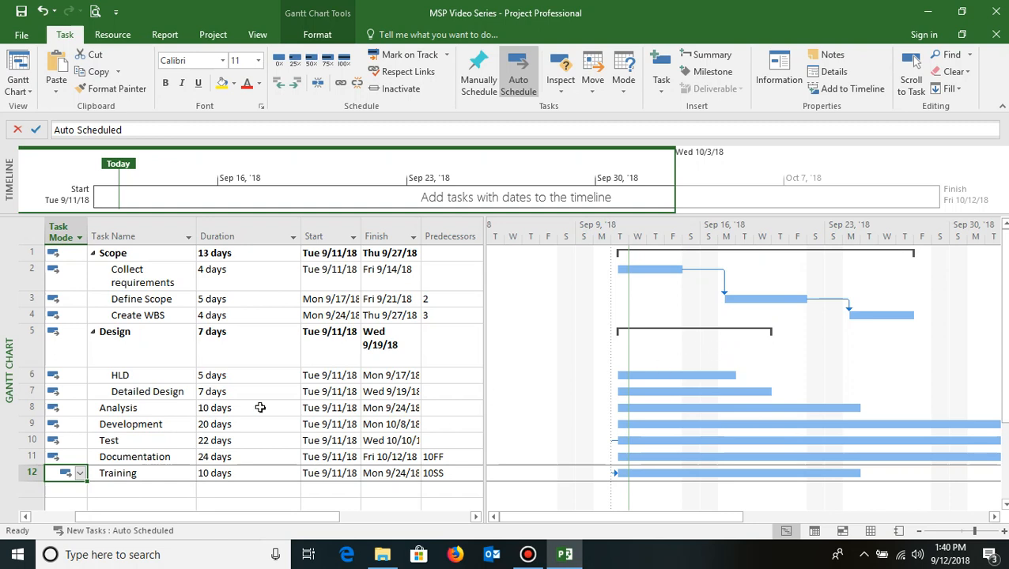
pyautogui.click(142, 440)
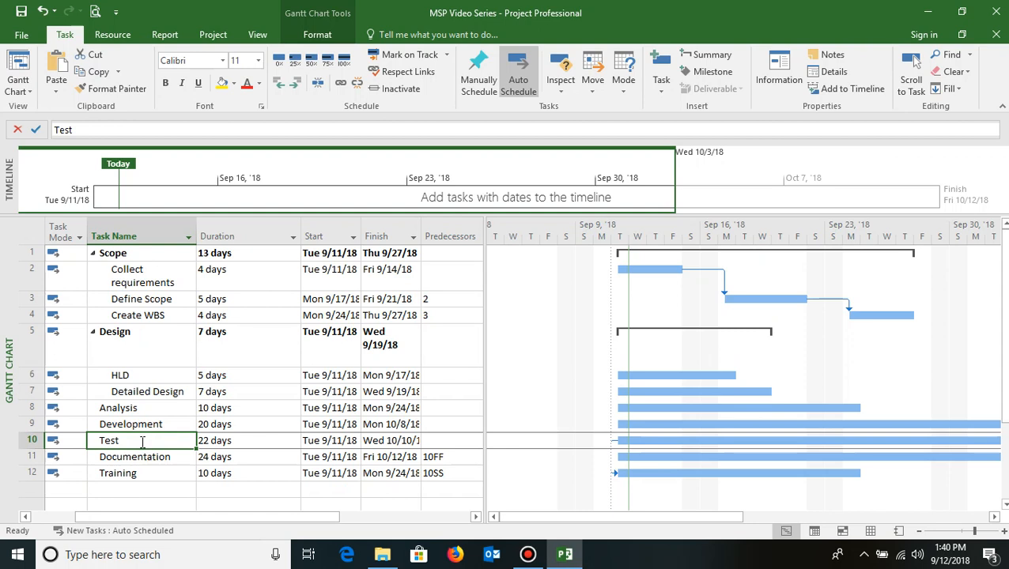
pyautogui.click(125, 374)
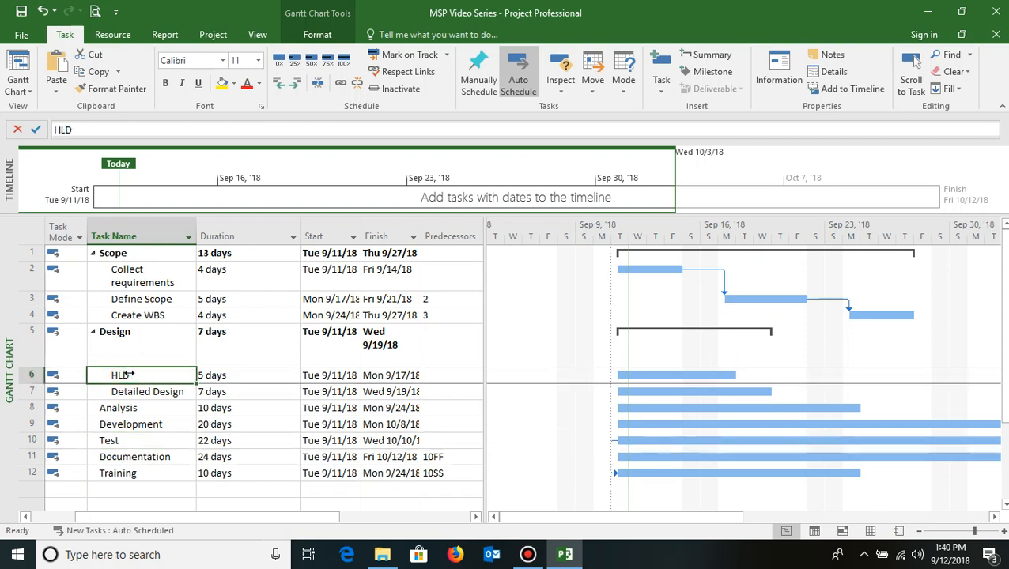
pyautogui.click(146, 299)
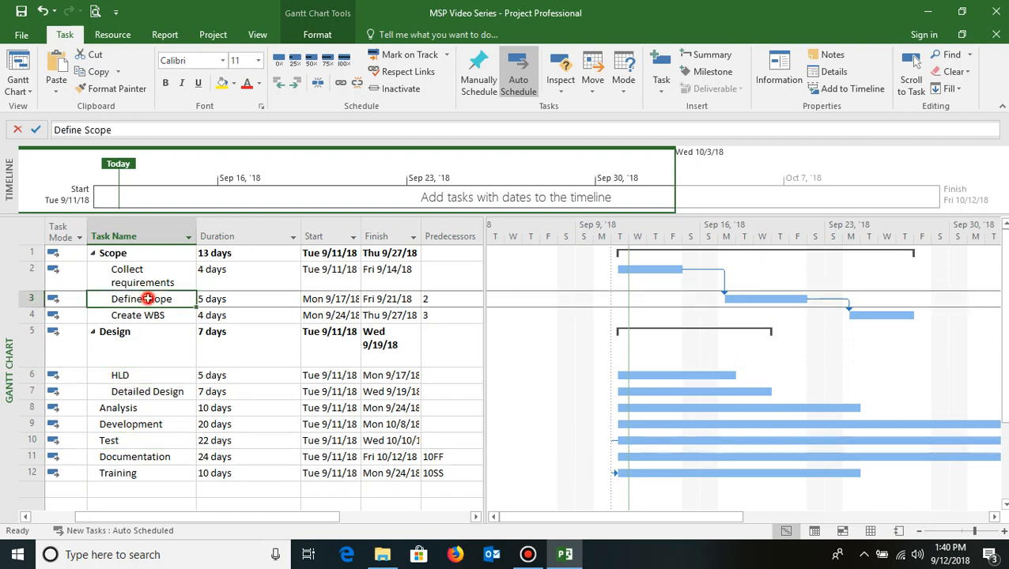
pyautogui.click(147, 316)
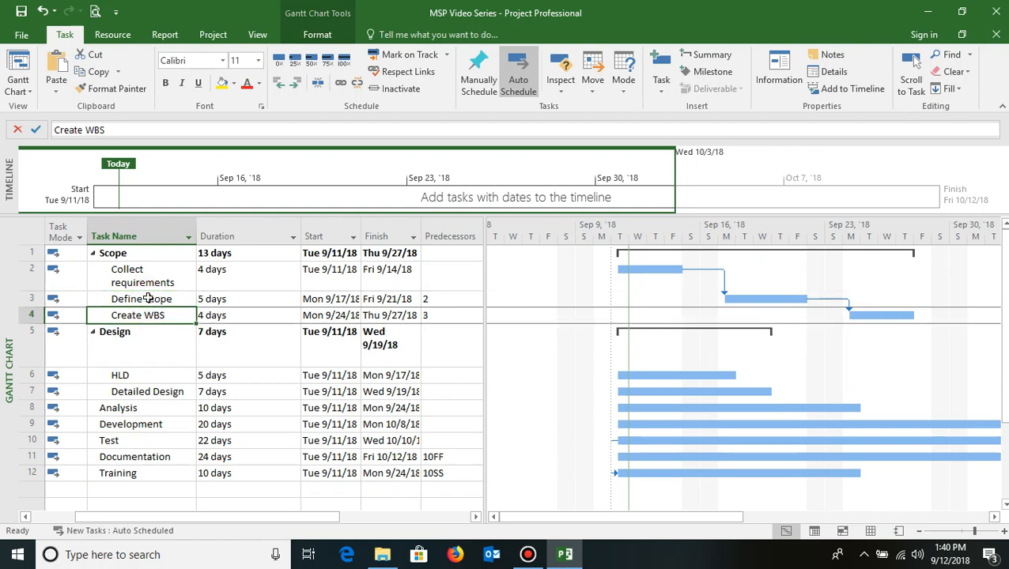
pyautogui.moveTo(146, 299); pyautogui.dragTo(150, 316)
pyautogui.click(136, 375)
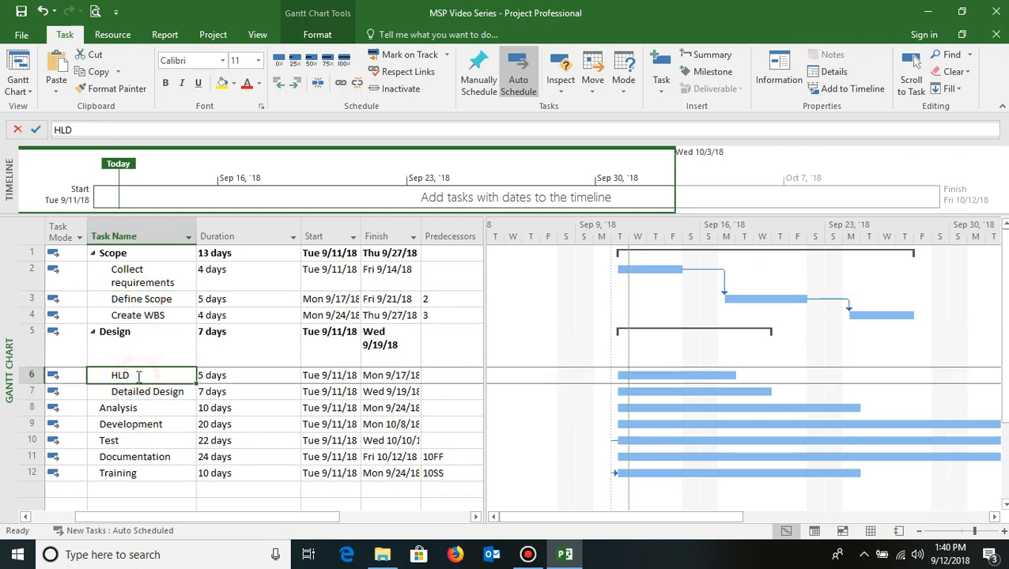
# - Make Define Scope and Create WBS (tasks 3 and 4) predecessors of HLD by entering 3,4 in its Predecessors cell
pyautogui.press('Tab')
pyautogui.press('Tab')
pyautogui.press('Tab')
pyautogui.press('Tab')
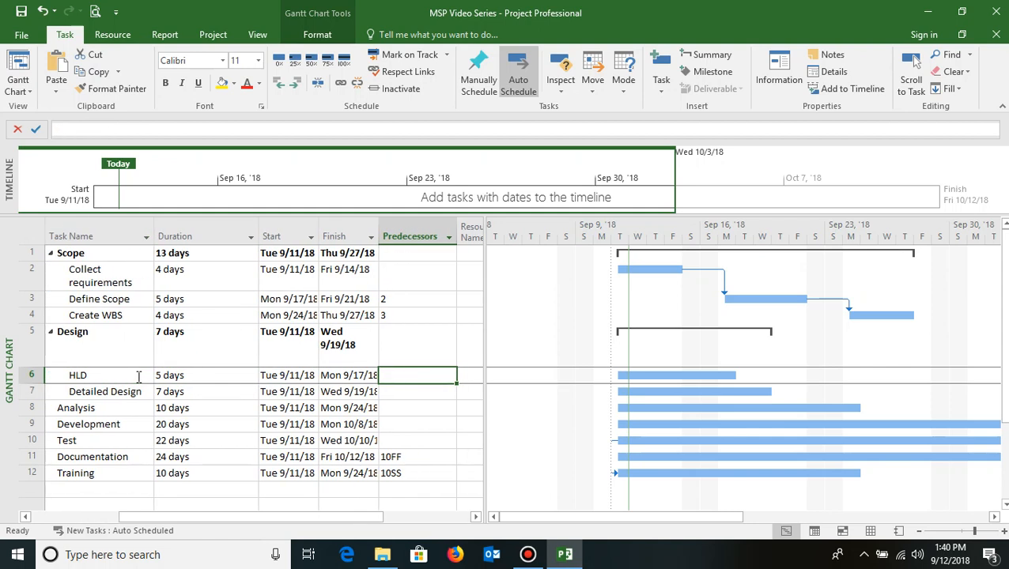
pyautogui.write('3,4')
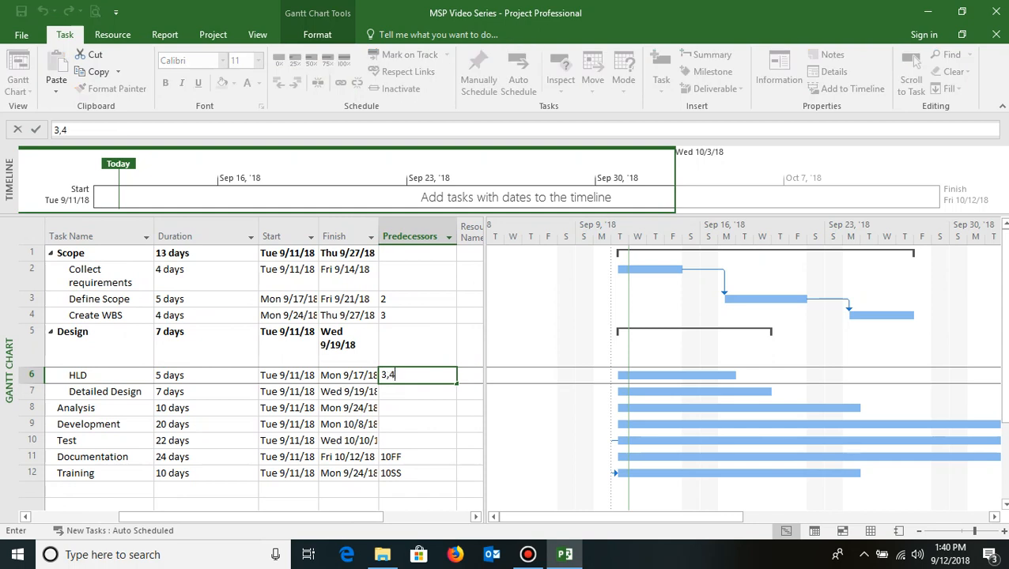
pyautogui.press('Return')
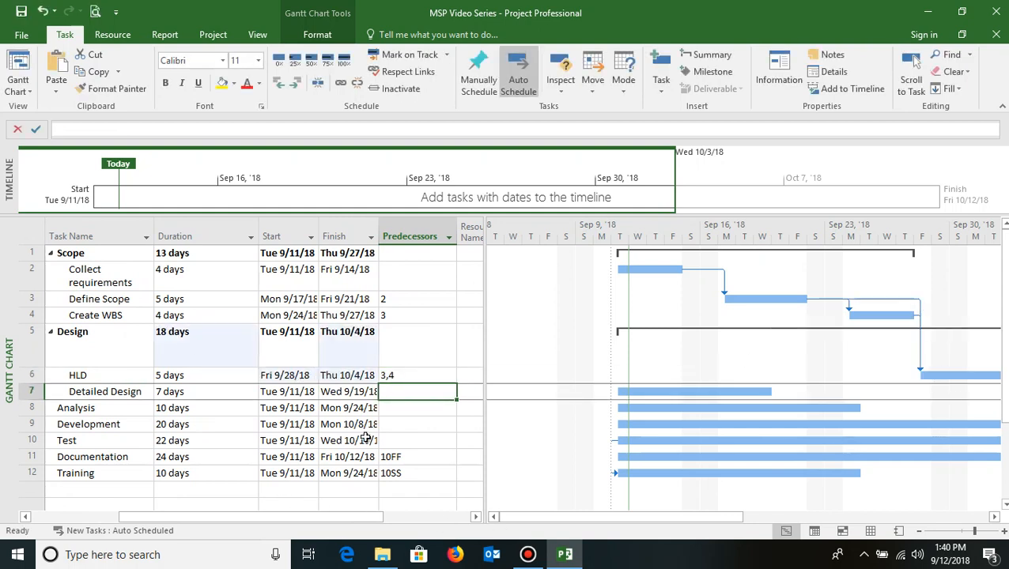
# - Give Define Scope a Finish-to-Start link from Collect requirements with a 20% lead by entering 2FS-20% as its predecessor
pyautogui.press('Left')
pyautogui.press('Left')
pyautogui.press('Left')
pyautogui.press('Left')
pyautogui.press('Left')
pyautogui.press('Left')
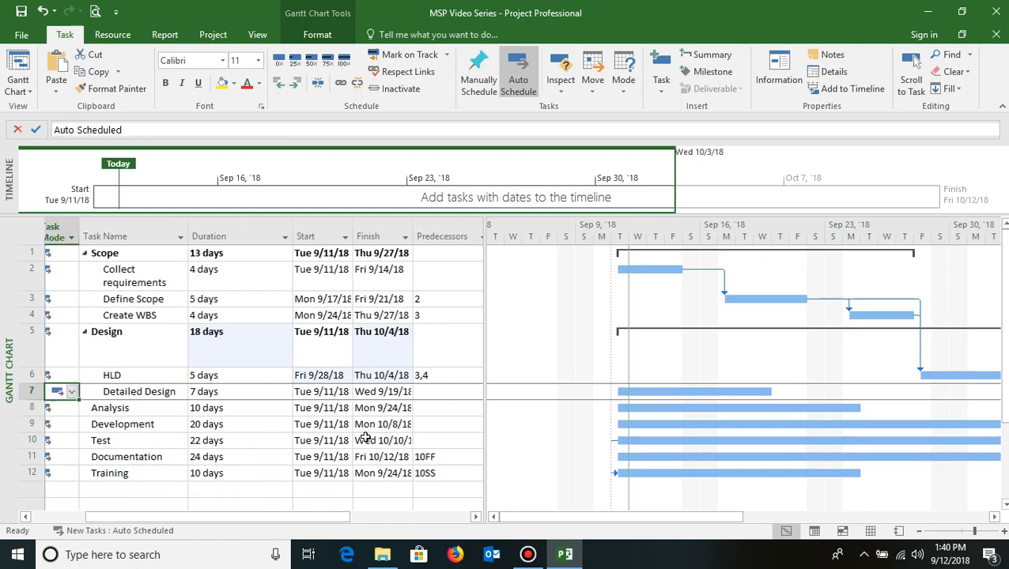
pyautogui.press('Right')
pyautogui.press('Right')
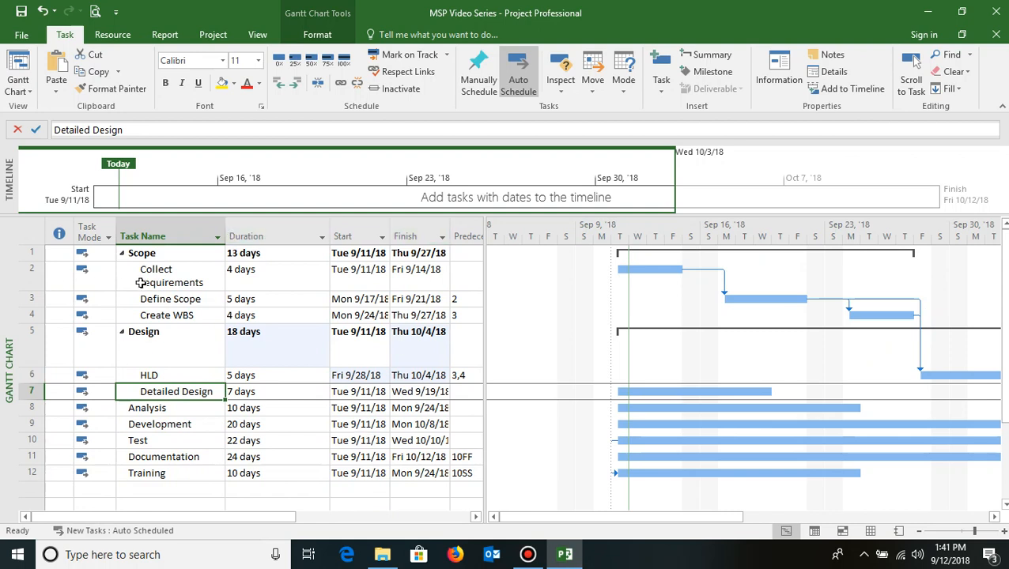
pyautogui.moveTo(170, 271); pyautogui.dragTo(180, 304)
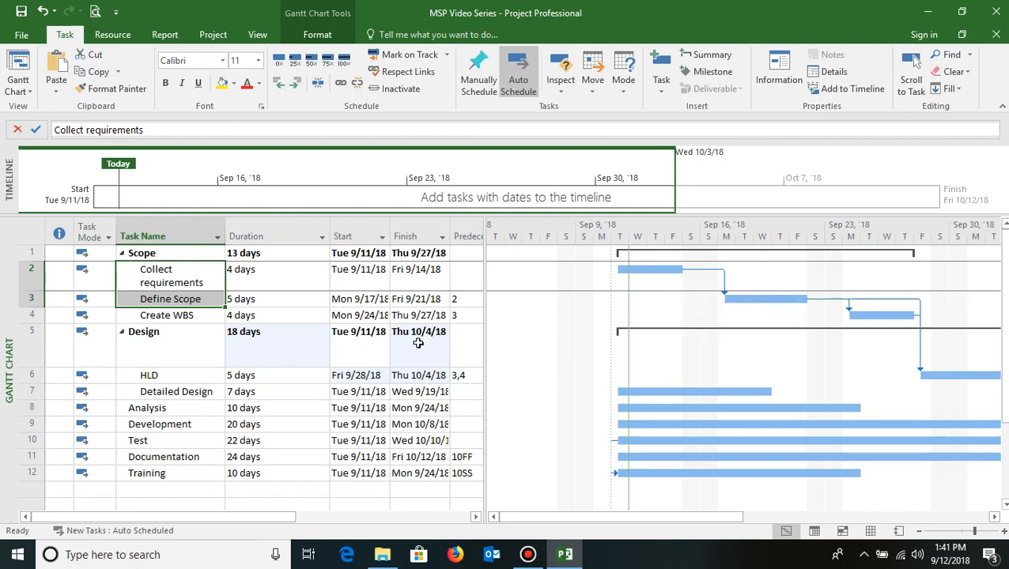
pyautogui.click(181, 301)
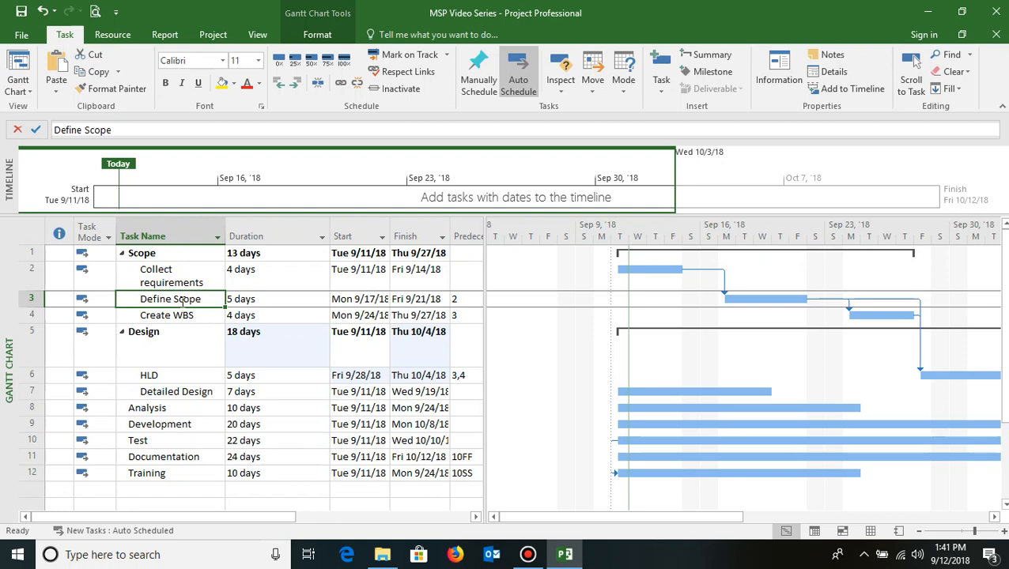
pyautogui.press('Tab')
pyautogui.press('Tab')
pyautogui.press('Tab')
pyautogui.press('Tab')
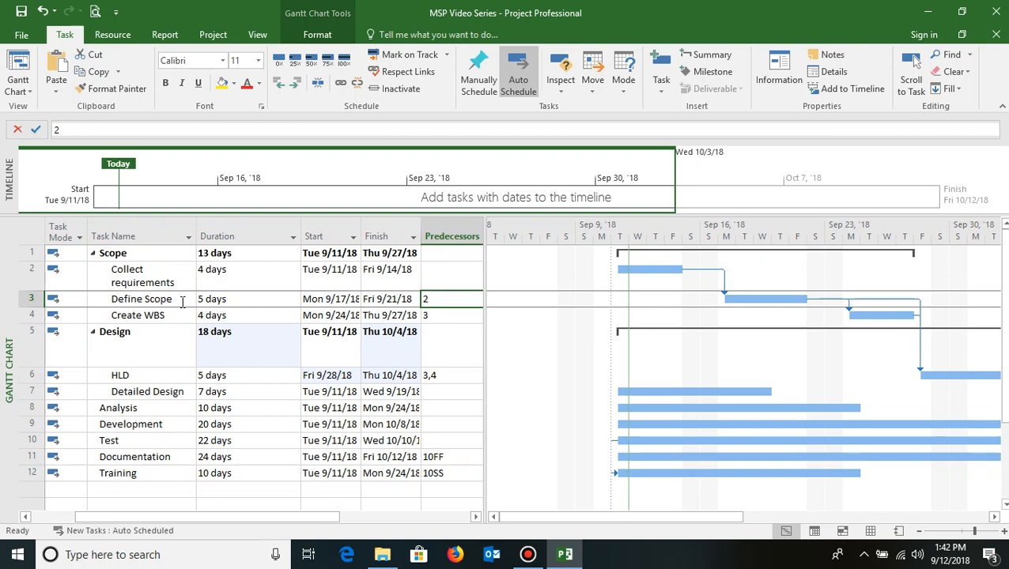
pyautogui.write('2')
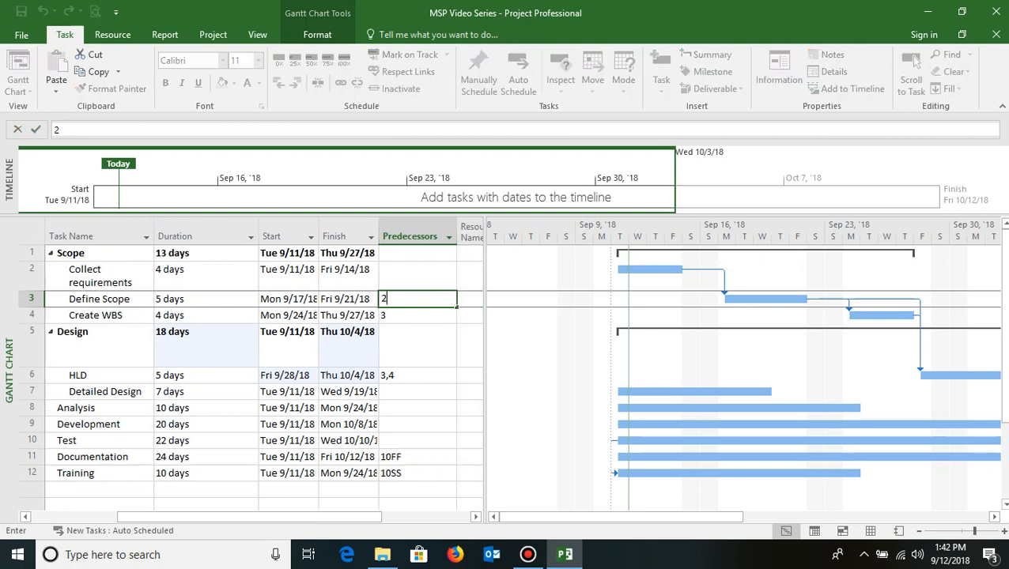
pyautogui.write('FS-20%')
pyautogui.press('Return')
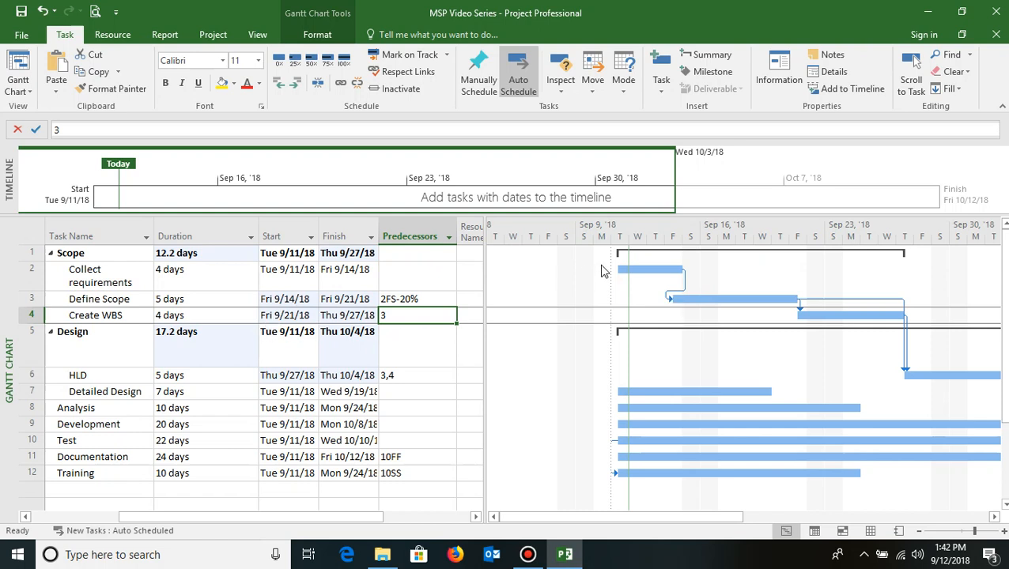
# - Open Define Scope's task information to review its predecessor type and lag, then close it
pyautogui.click(85, 269)
pyautogui.click(98, 298)
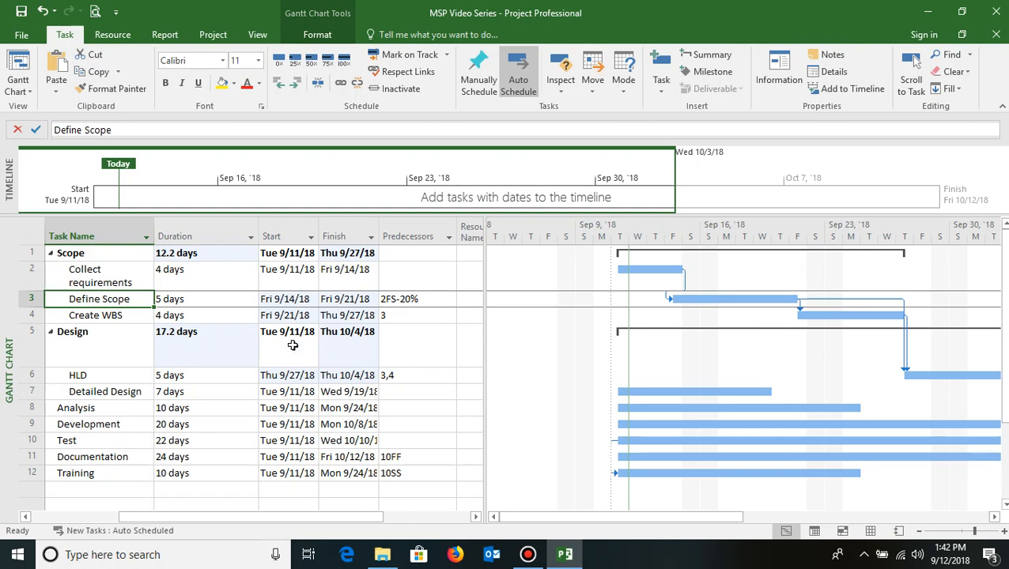
pyautogui.doubleClick(93, 305)
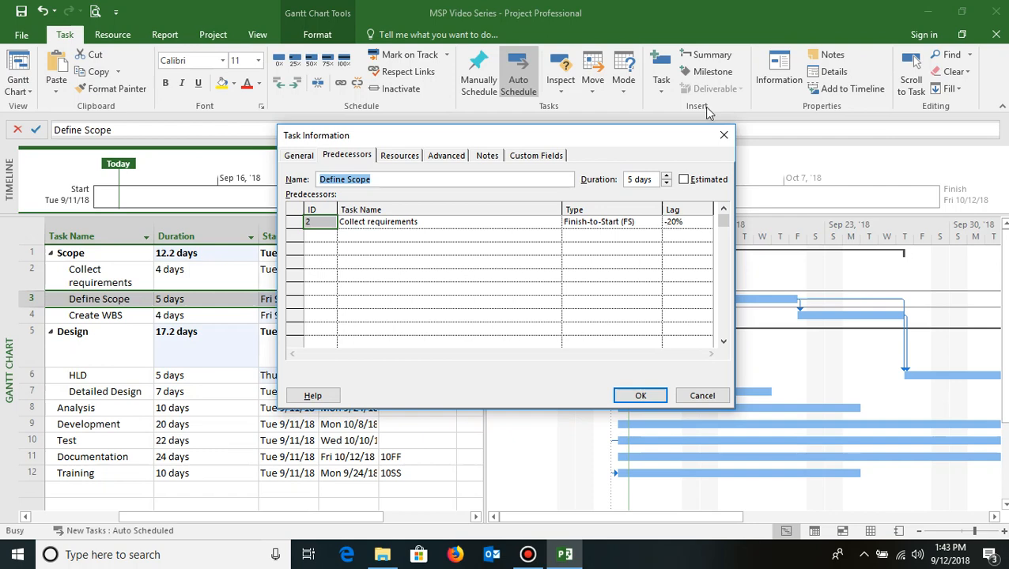
pyautogui.click(724, 135)
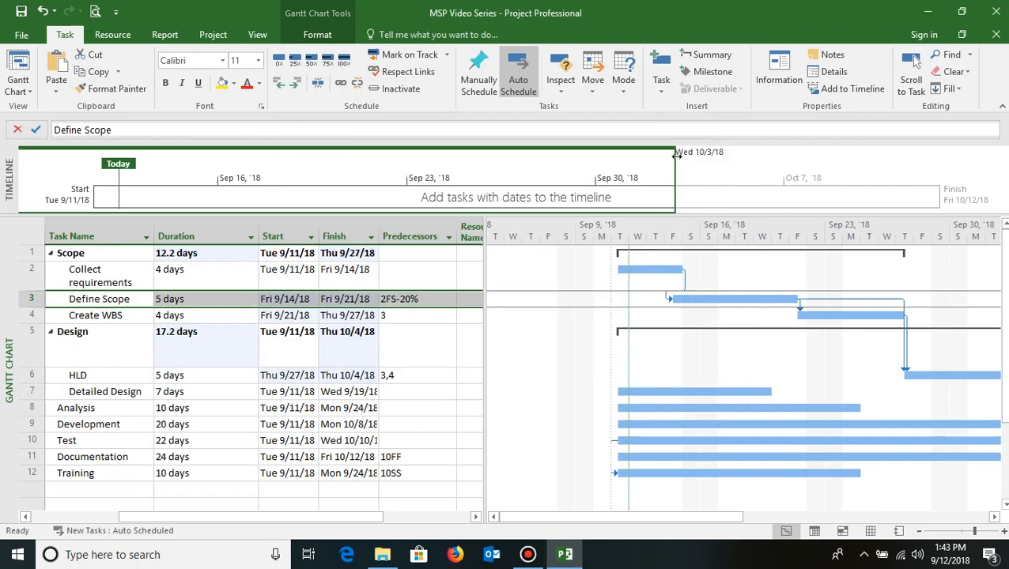
pyautogui.click(82, 300)
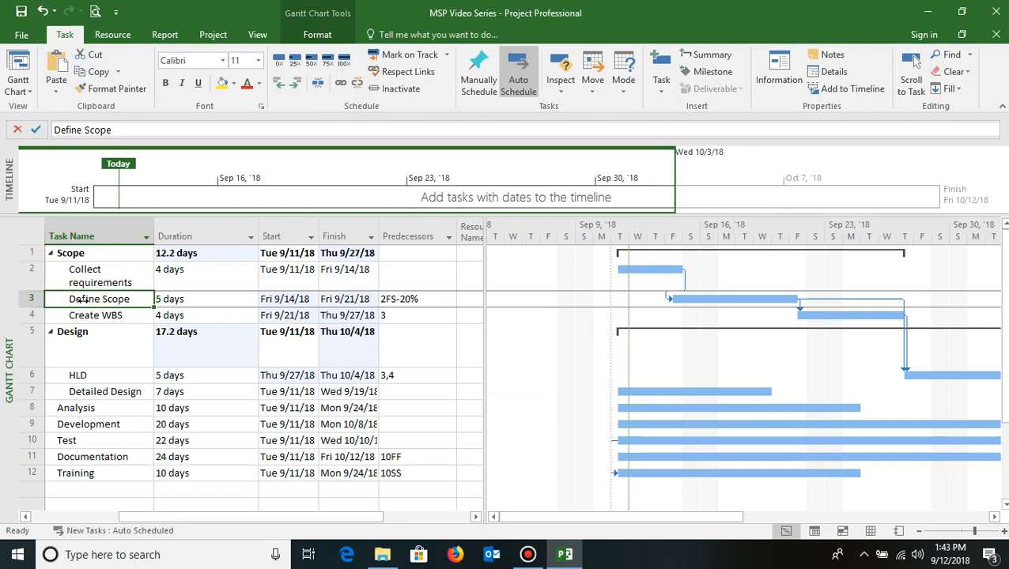
# - Make HLD a Finish-to-Start predecessor of Detailed Design with a 2-day lag by entering 6FS+2 d in its Predecessors cell
pyautogui.press('Down')
pyautogui.press('Down')
pyautogui.press('Down')
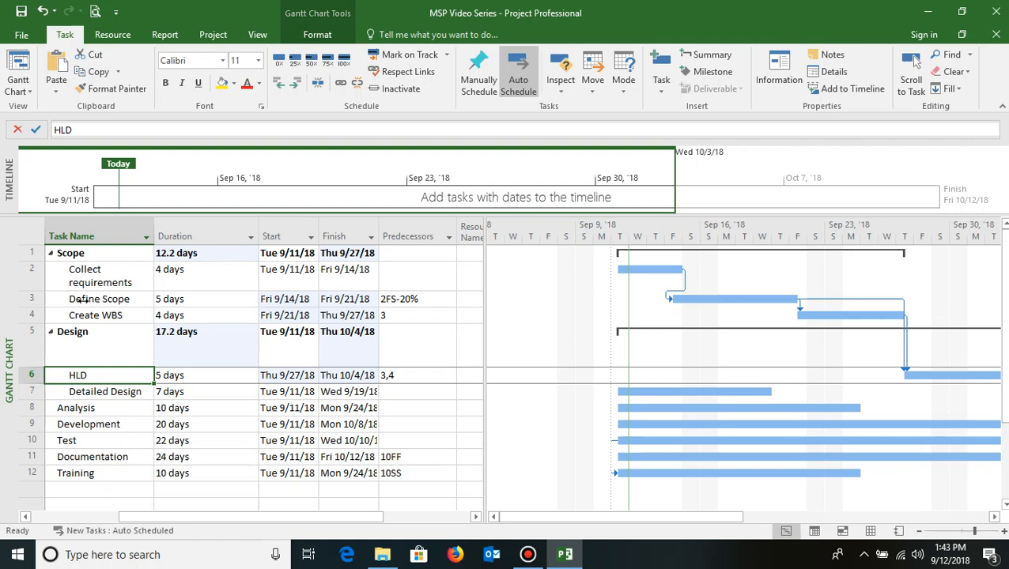
pyautogui.press('Down')
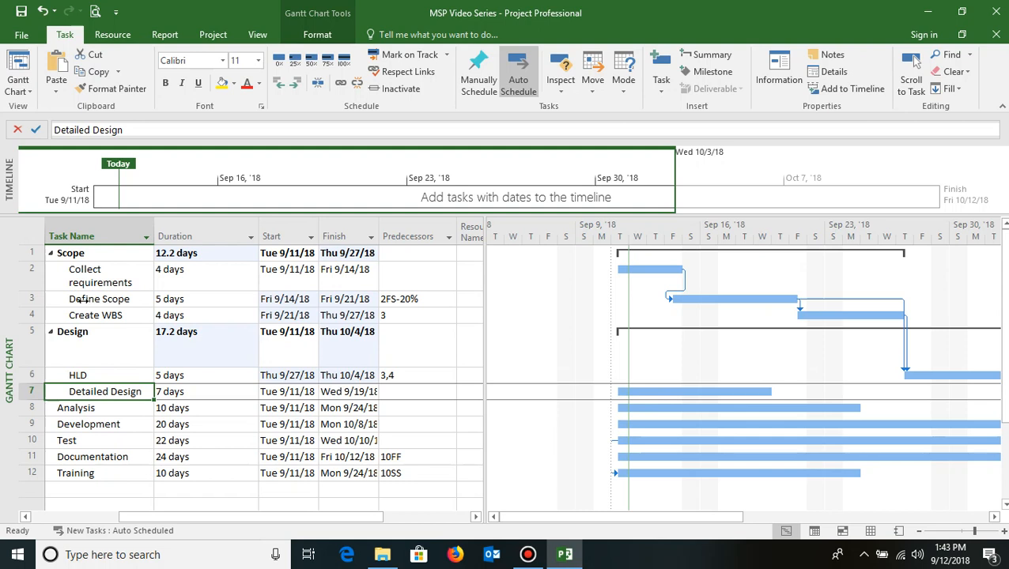
pyautogui.press('Up')
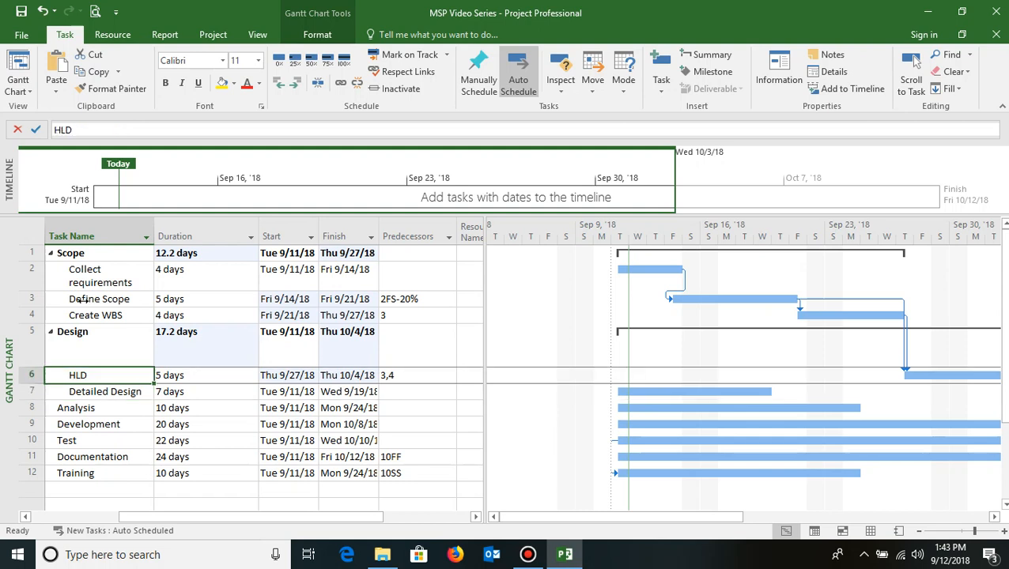
pyautogui.hotkey('shift', 'Down')
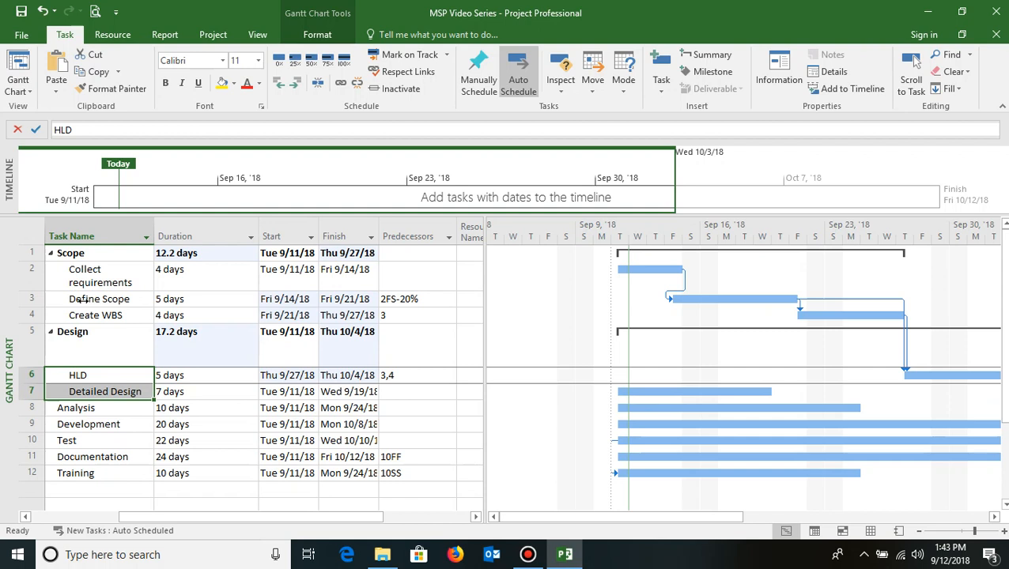
pyautogui.press('Down')
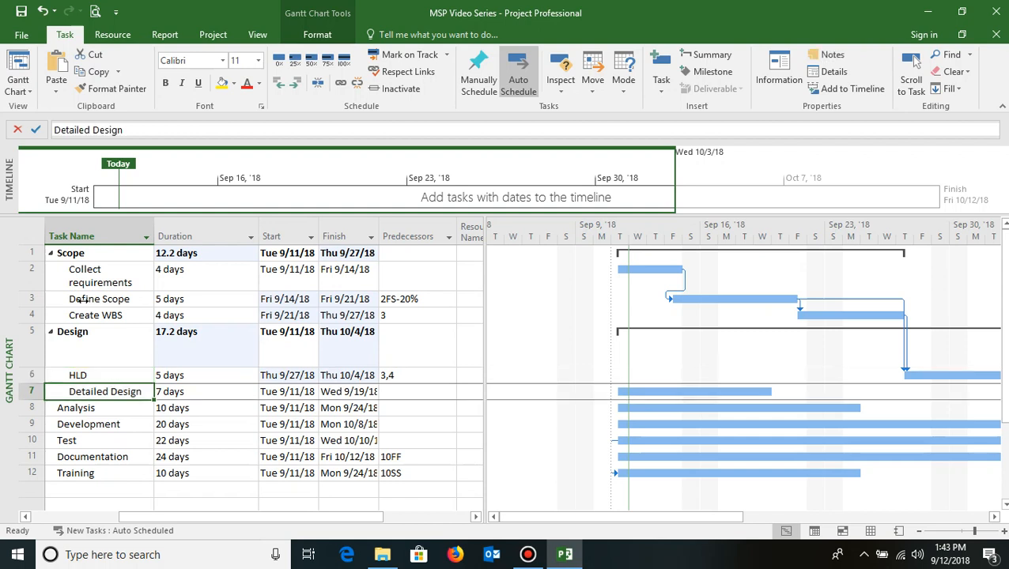
pyautogui.press('Right')
pyautogui.press('Right')
pyautogui.press('Right')
pyautogui.press('Right')
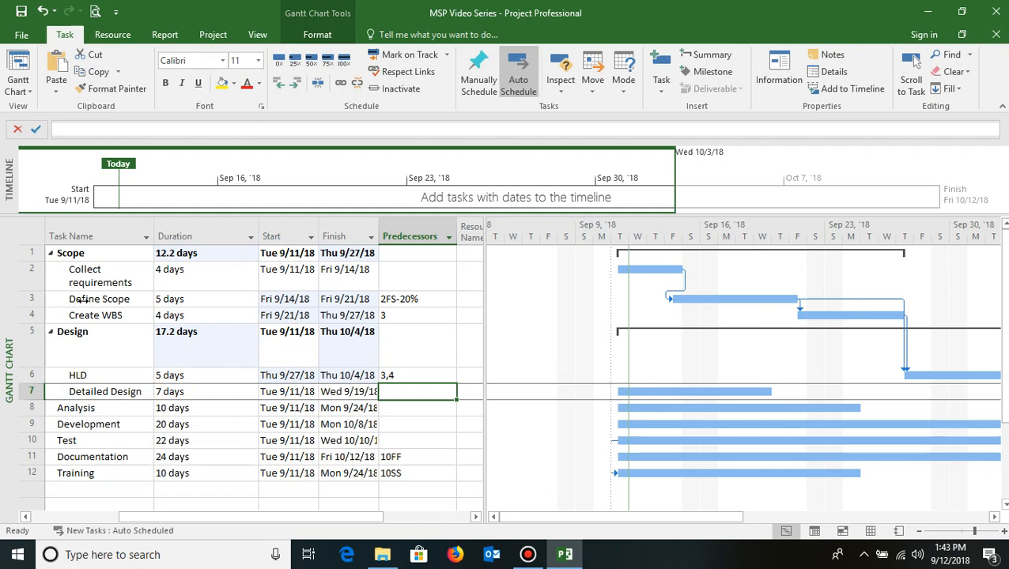
pyautogui.write('6')
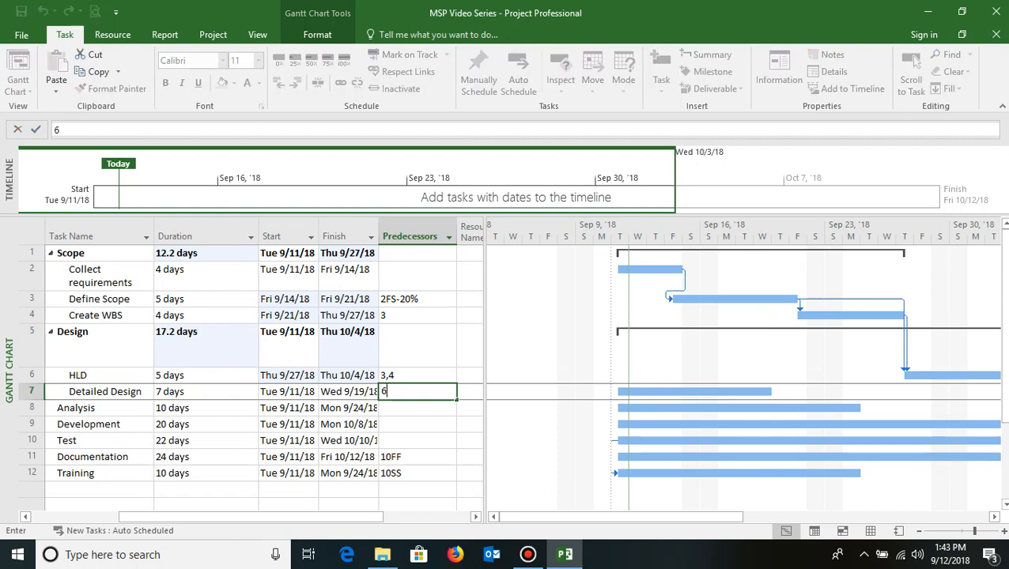
pyautogui.write('FS')
pyautogui.write('+2 d')
pyautogui.press('Return')
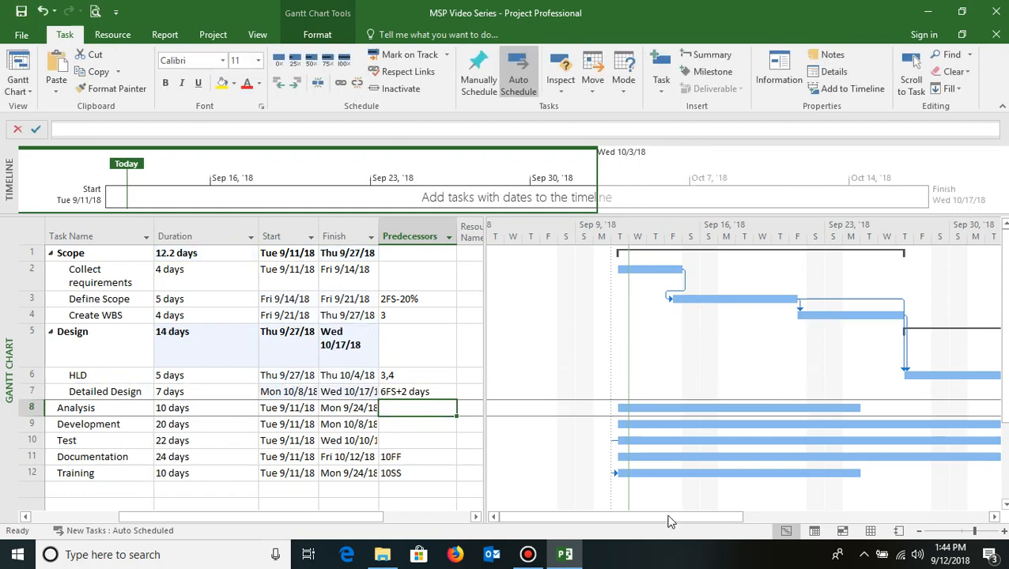
# - Scroll the Gantt chart to inspect the lagged link between HLD and Detailed Design, then return to the schedule start
pyautogui.moveTo(657, 516); pyautogui.dragTo(820, 512)
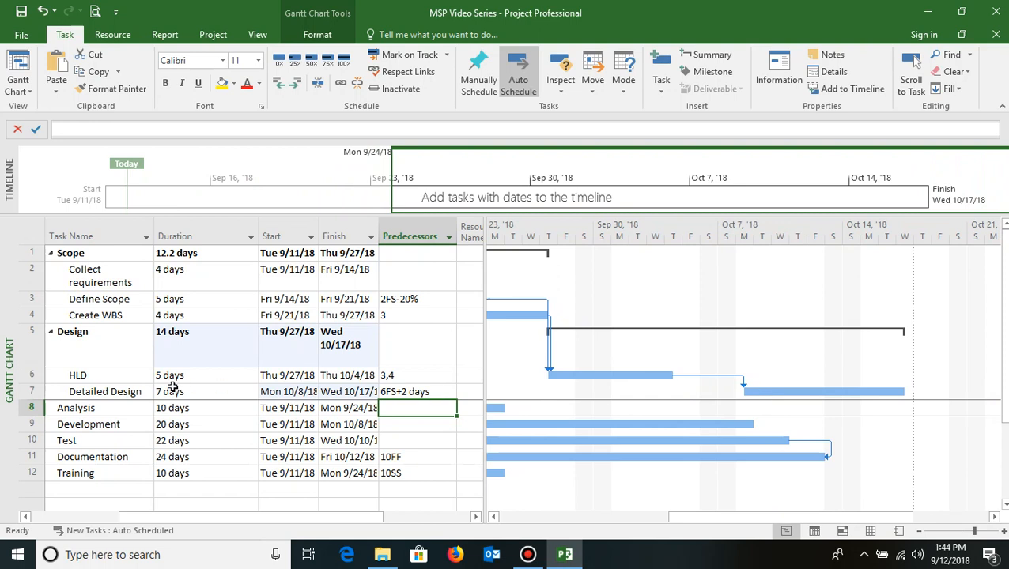
pyautogui.click(94, 375)
pyautogui.click(97, 391)
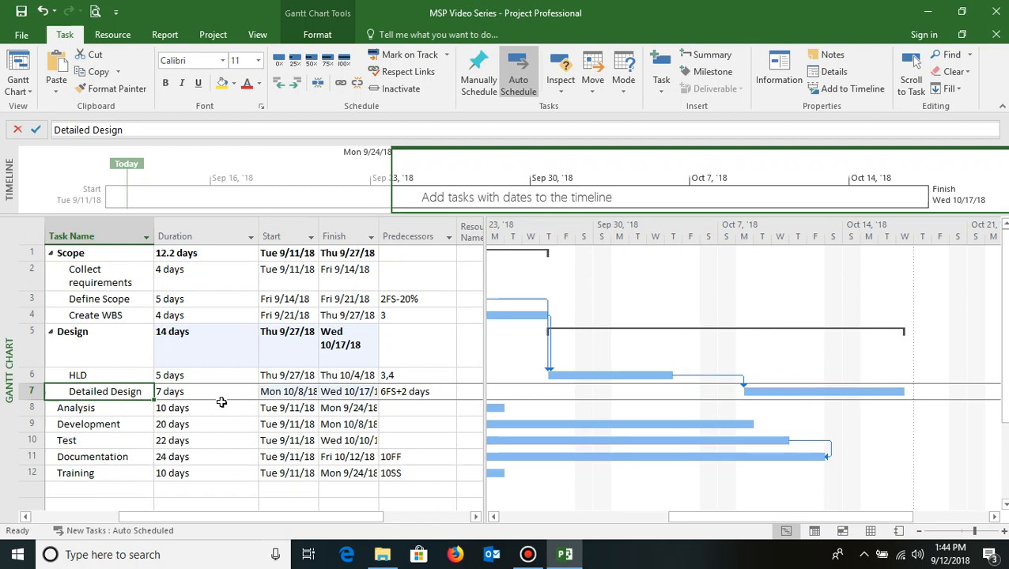
pyautogui.press('Left')
pyautogui.press('Left')
pyautogui.press('Right')
pyautogui.press('Right')
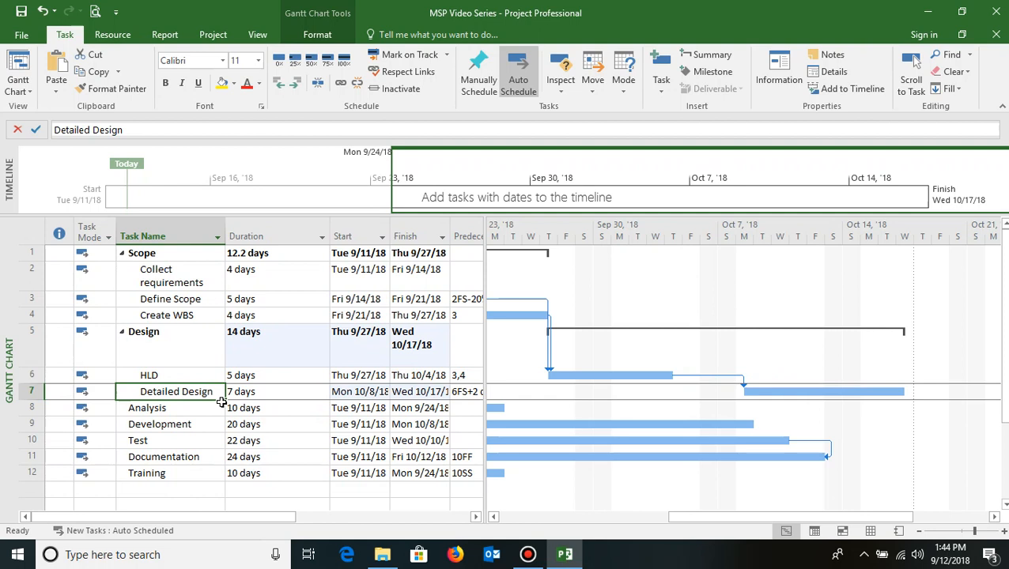
pyautogui.click(173, 273)
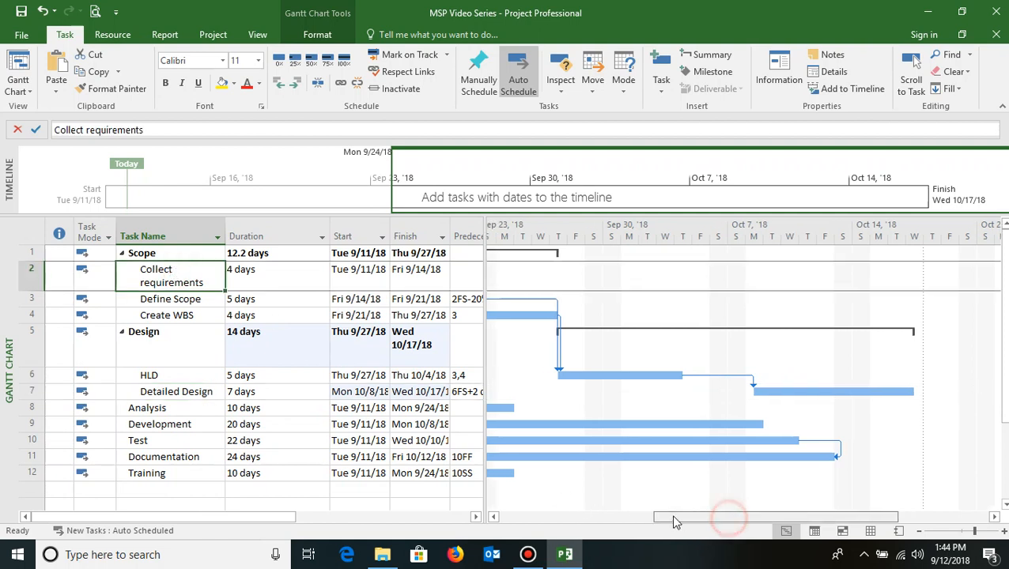
pyautogui.moveTo(726, 518); pyautogui.dragTo(582, 518)
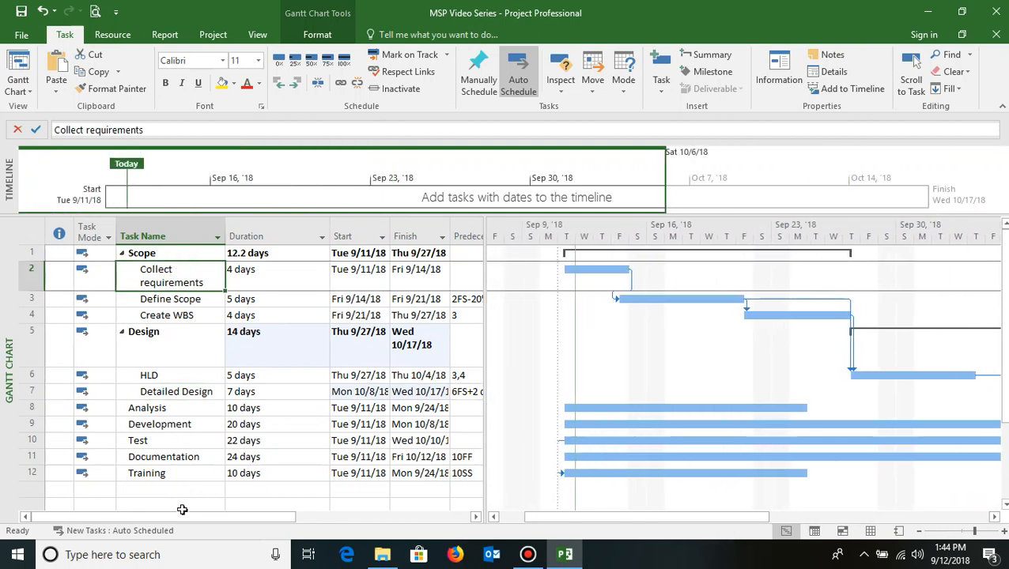
# - Review the predecessor entries and dates of the Scope and Design tasks in the task table
pyautogui.click(157, 473)
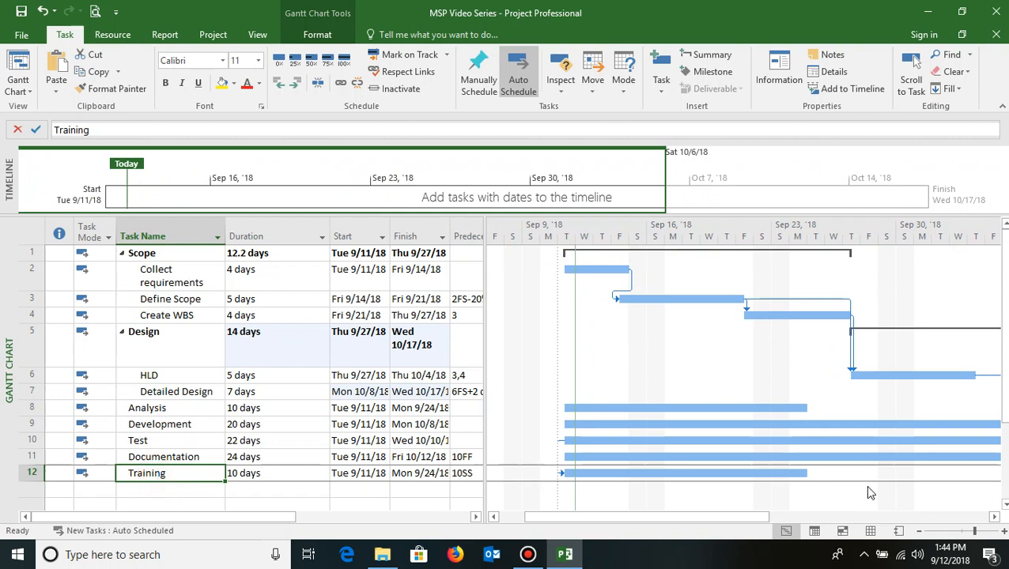
pyautogui.click(170, 276)
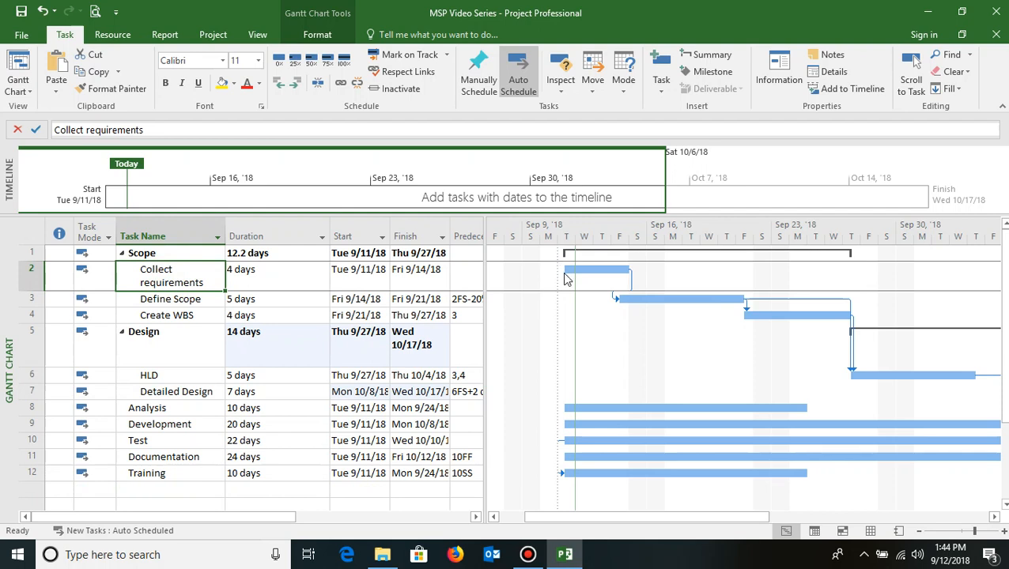
pyautogui.click(158, 473)
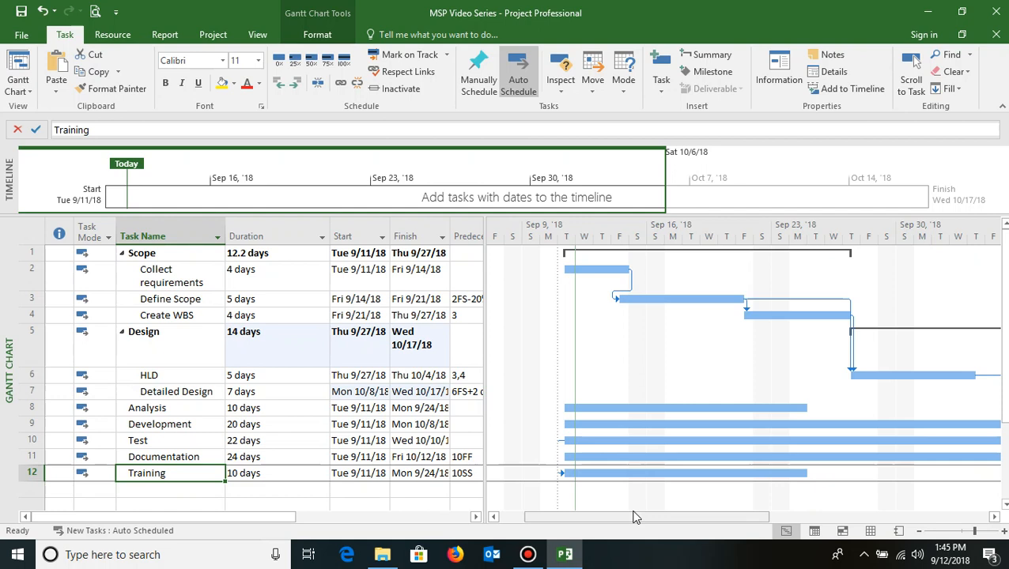
pyautogui.moveTo(183, 285); pyautogui.dragTo(183, 303)
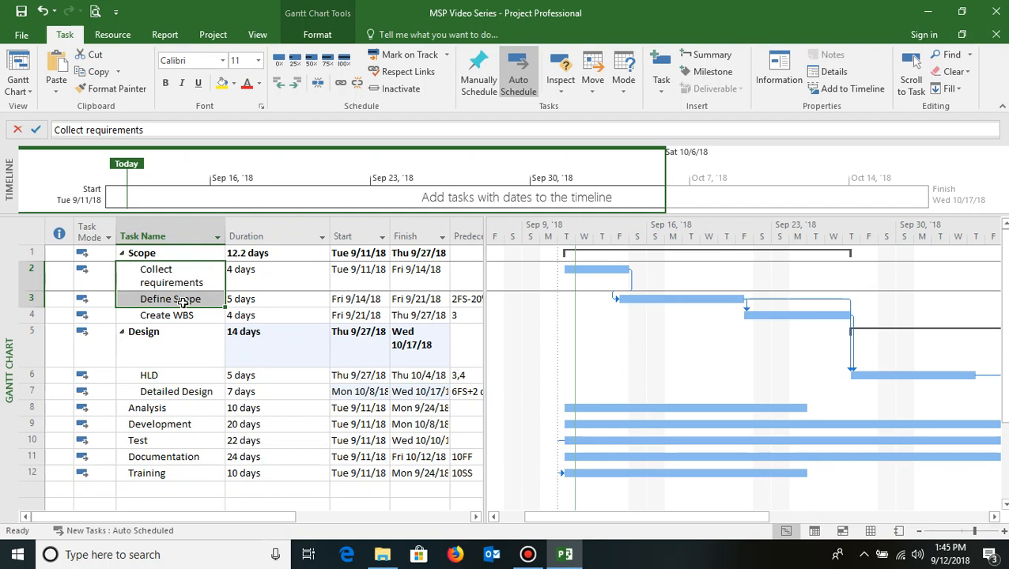
pyautogui.click(466, 299)
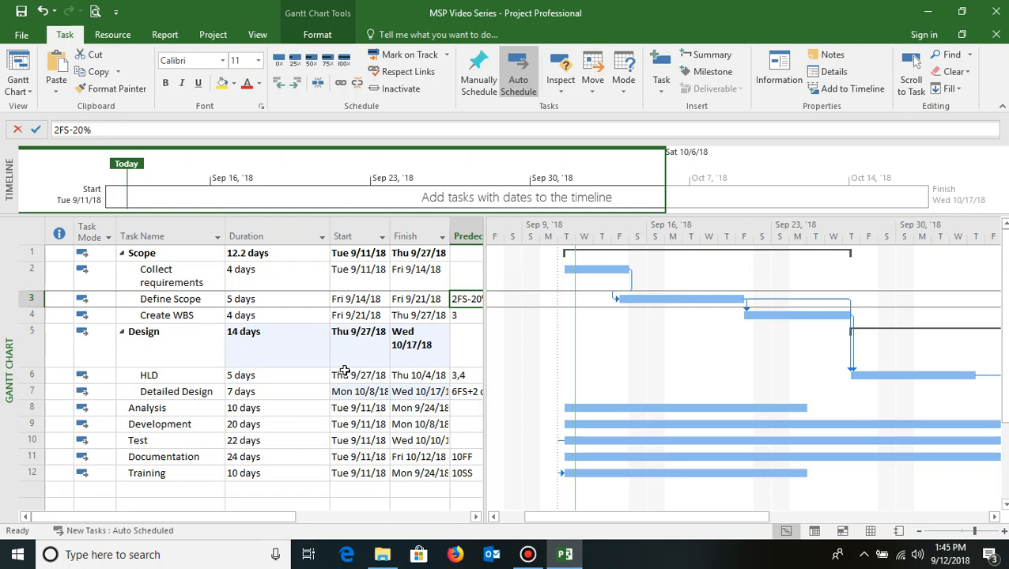
pyautogui.press('Left')
pyautogui.press('Left')
pyautogui.press('Left')
pyautogui.press('Left')
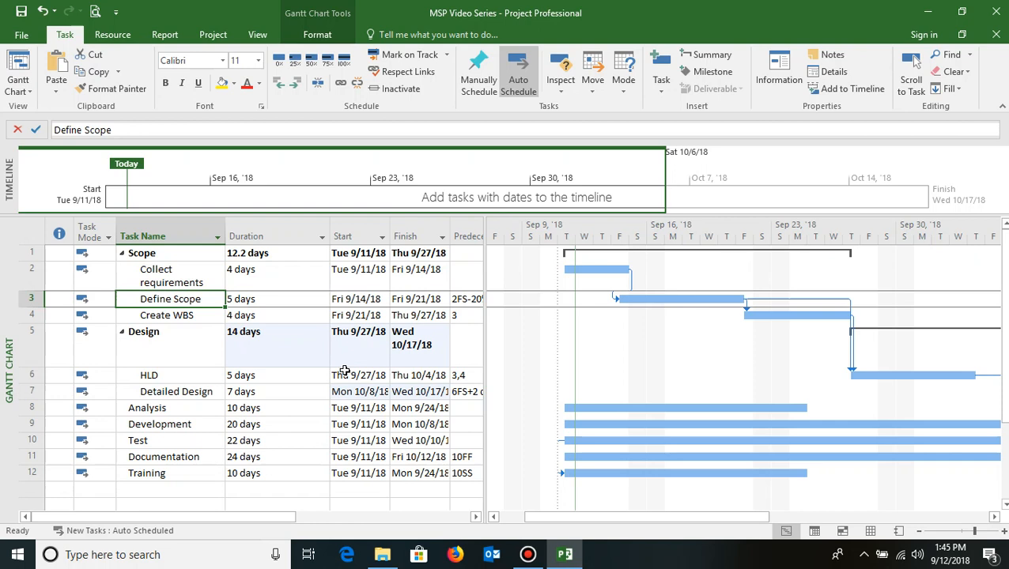
pyautogui.press('Down')
pyautogui.press('Down')
pyautogui.press('Down')
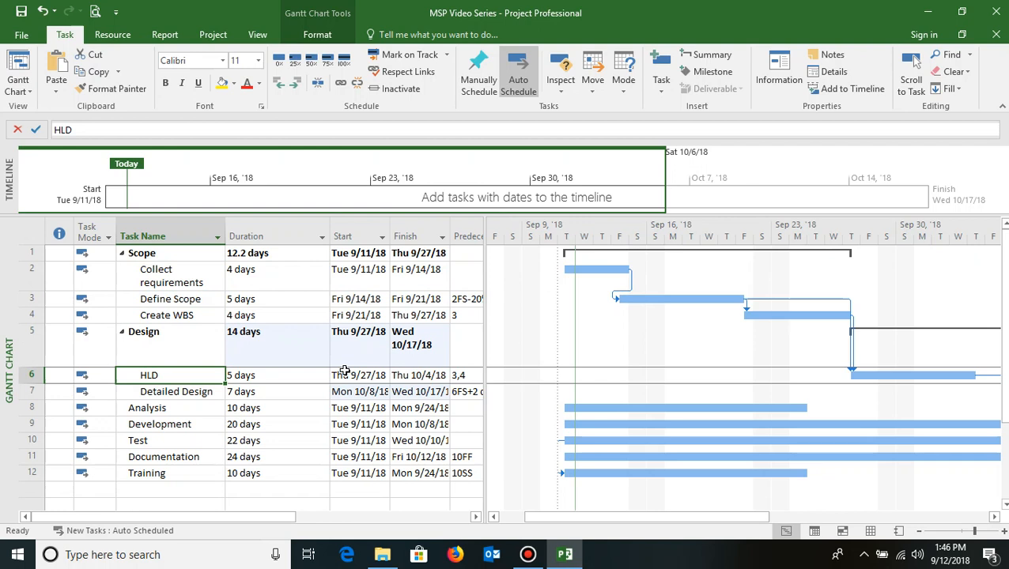
pyautogui.press('Left')
pyautogui.press('Right')
pyautogui.press('Right')
pyautogui.press('Right')
pyautogui.press('Right')
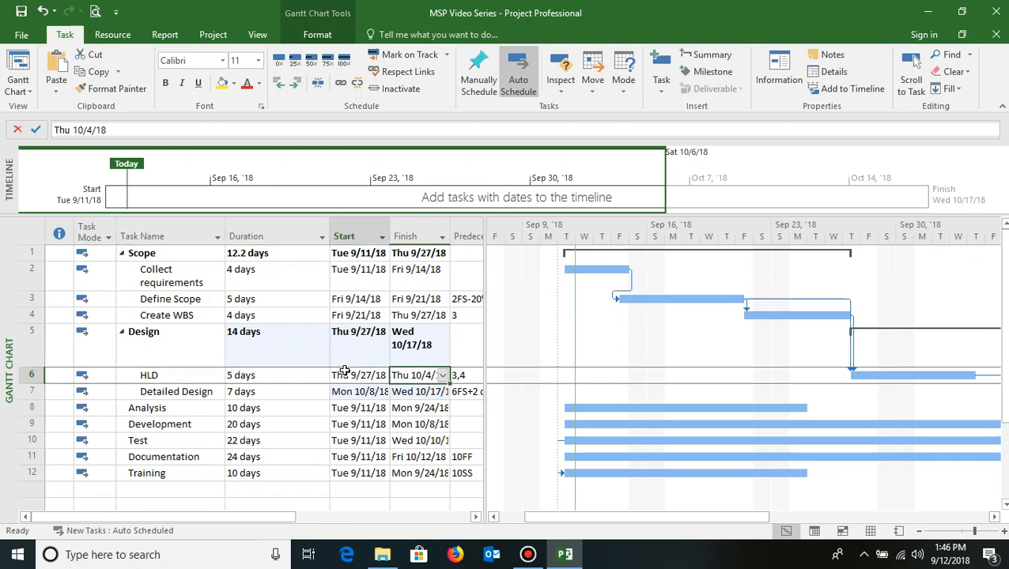
# - Make Detailed Design the predecessor of Analysis by entering 7, and Analysis the predecessor of Development by entering 8
pyautogui.press('Left')
pyautogui.press('Left')
pyautogui.press('Left')
pyautogui.press('Down')
pyautogui.press('Down')
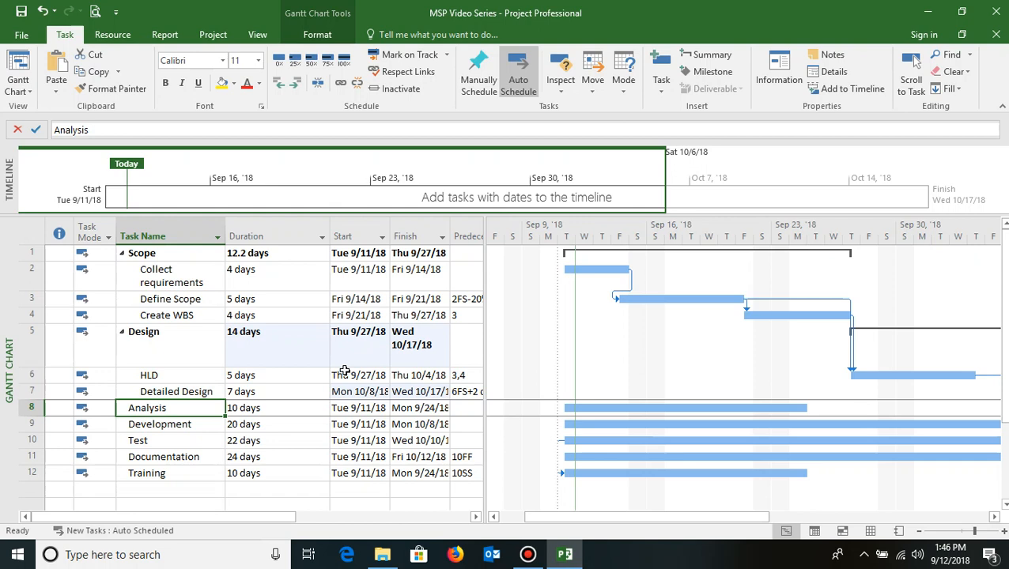
pyautogui.press('Right')
pyautogui.press('Right')
pyautogui.press('Right')
pyautogui.press('Right')
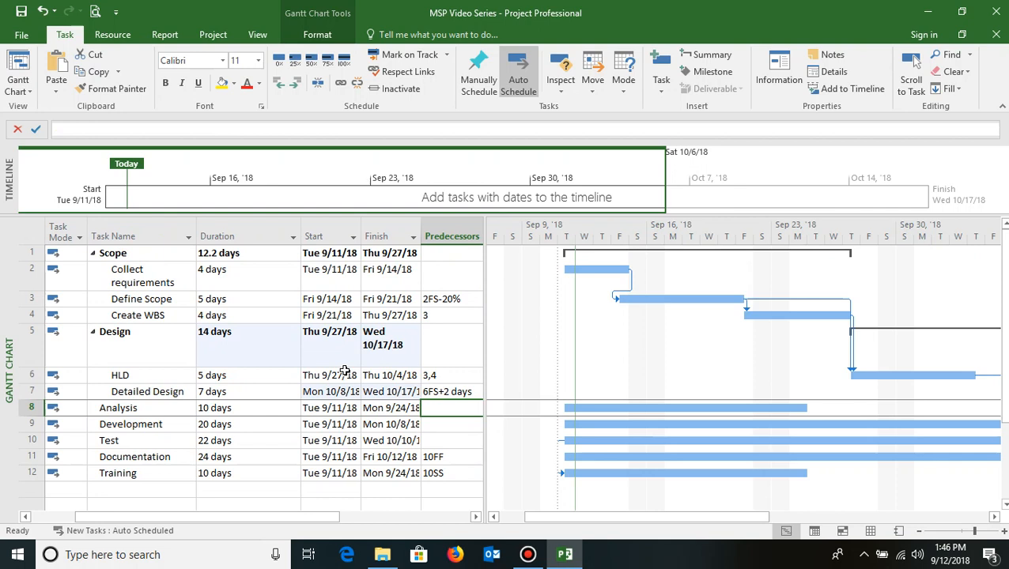
pyautogui.write('7')
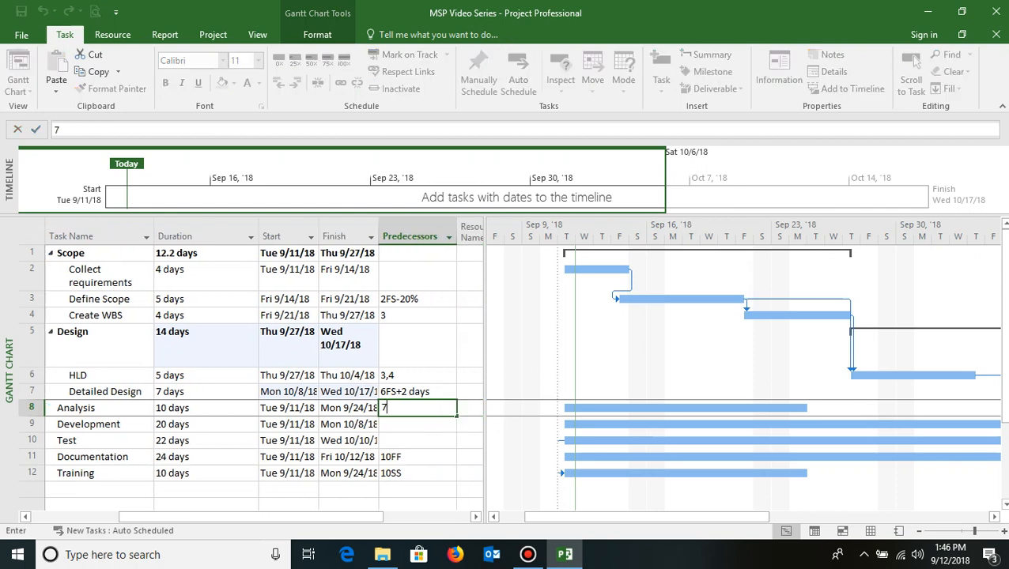
pyautogui.press('BackSpace')
pyautogui.write('7')
pyautogui.press('Return')
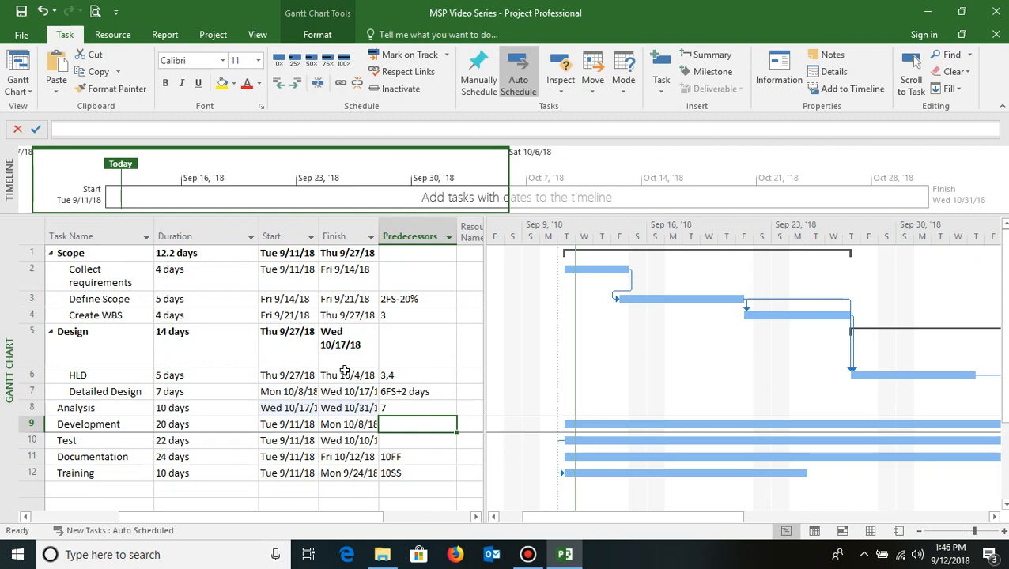
pyautogui.write('8')
pyautogui.press('Return')
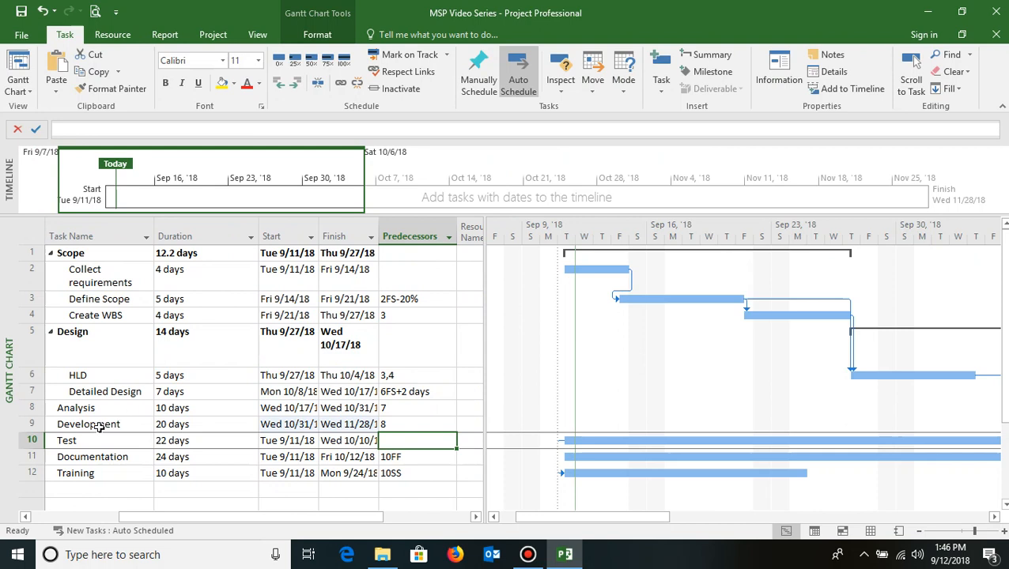
# - Make Development a Start-to-Start predecessor of Test with a 30% lag by entering 9SS+30% in its Predecessors cell
pyautogui.moveTo(101, 425); pyautogui.dragTo(115, 435)
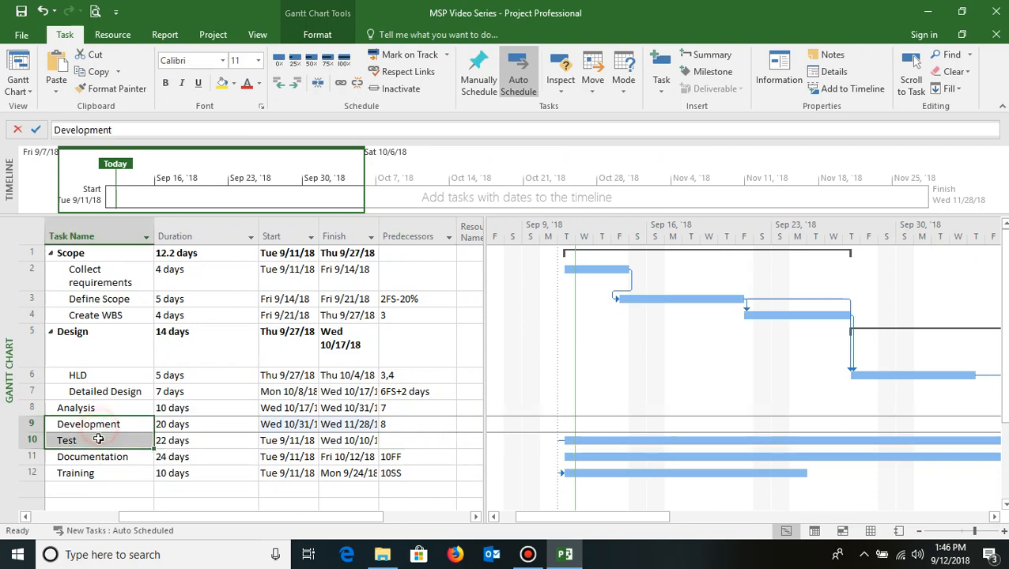
pyautogui.click(385, 440)
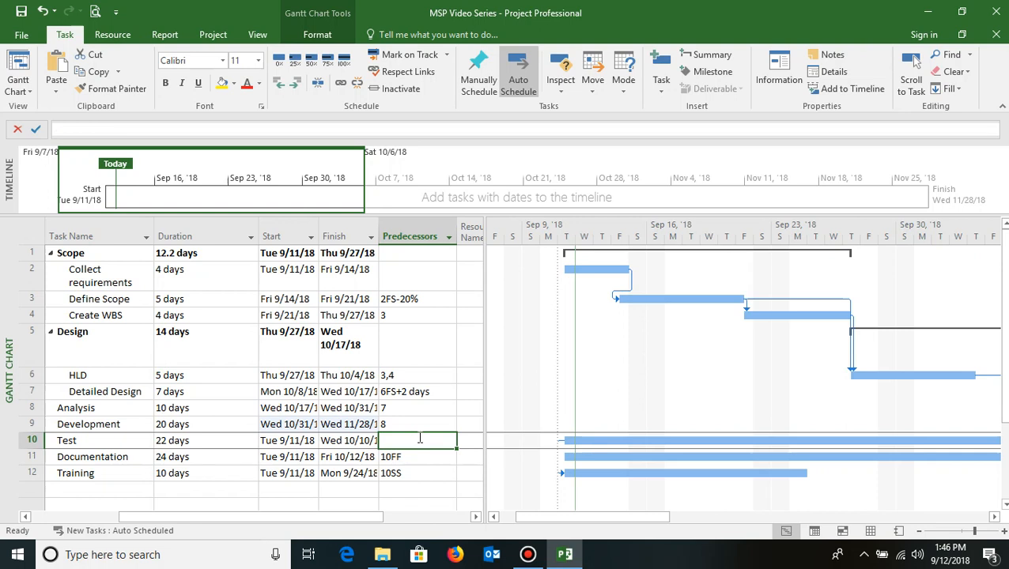
pyautogui.write('9')
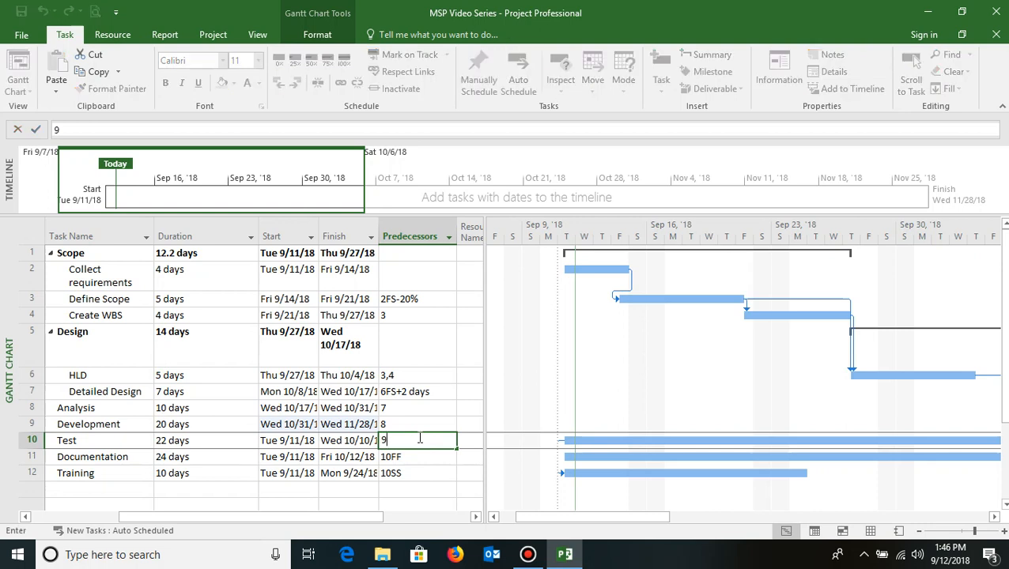
pyautogui.write('SS+')
pyautogui.write('30%')
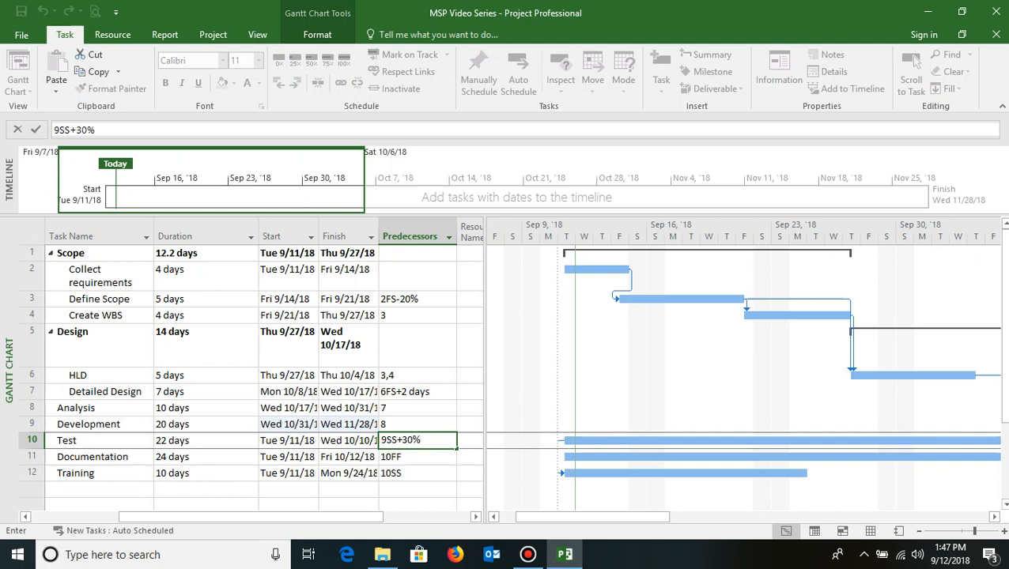
pyautogui.press('Return')
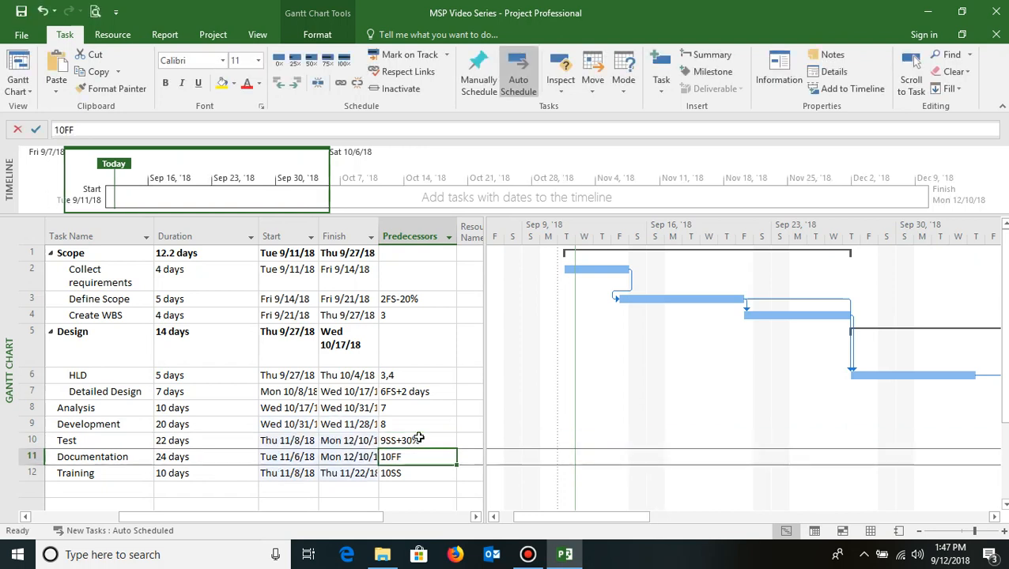
# - Set Documentation's predecessor to 10FF+4d, a Finish-to-Finish link from Test with a 4-day lag
pyautogui.click(95, 442)
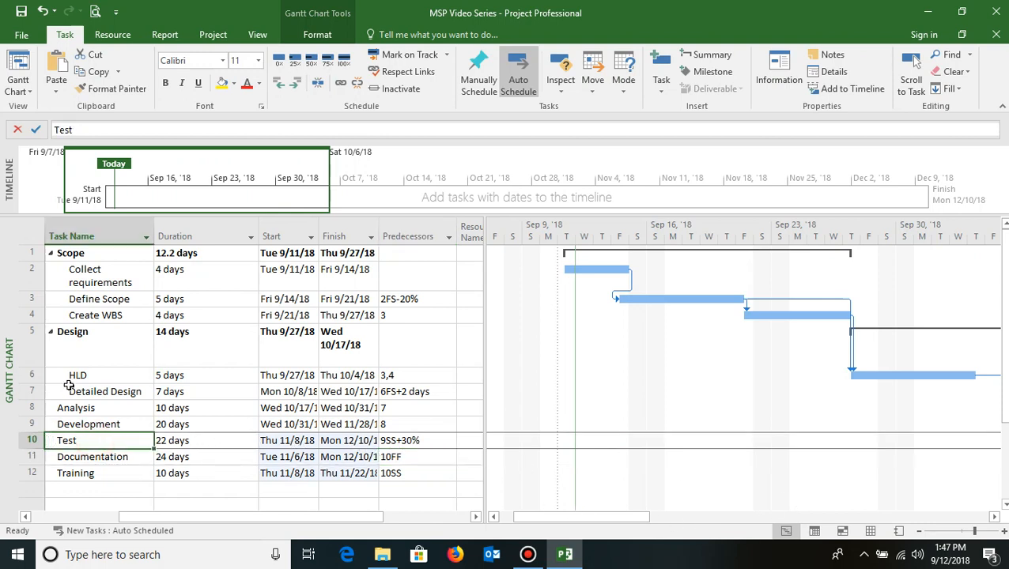
pyautogui.moveTo(609, 519); pyautogui.dragTo(849, 518)
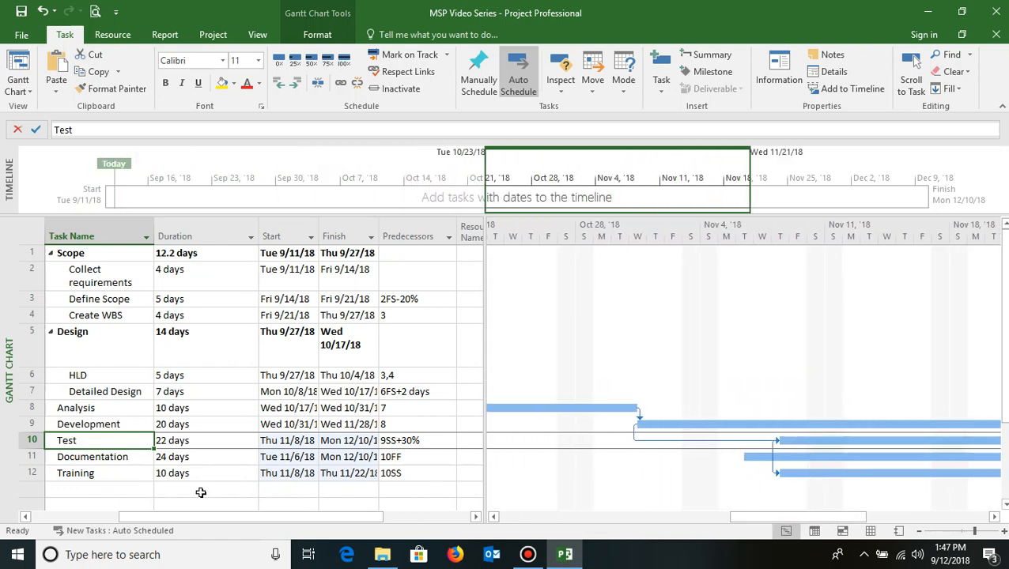
pyautogui.click(103, 460)
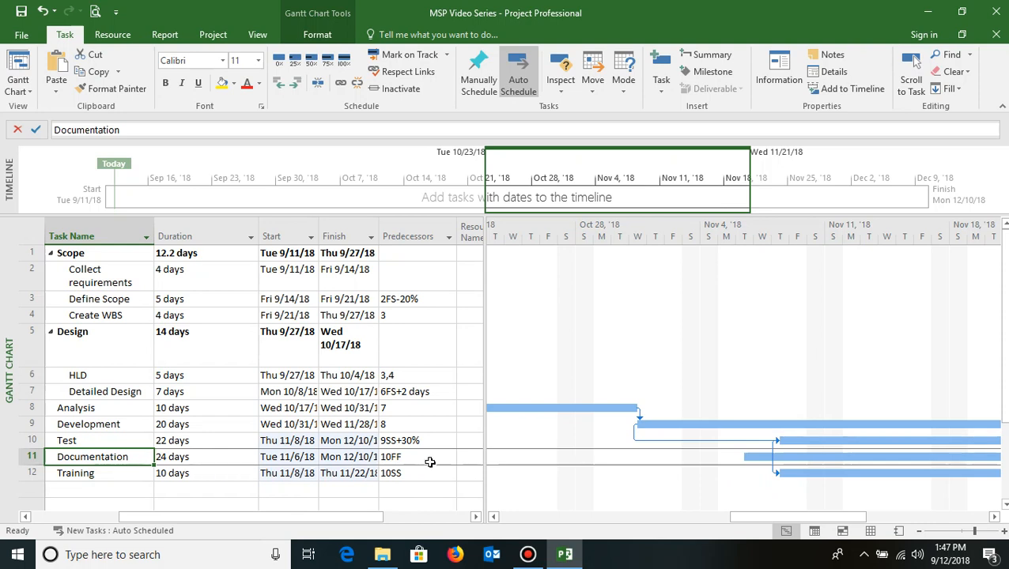
pyautogui.click(407, 457)
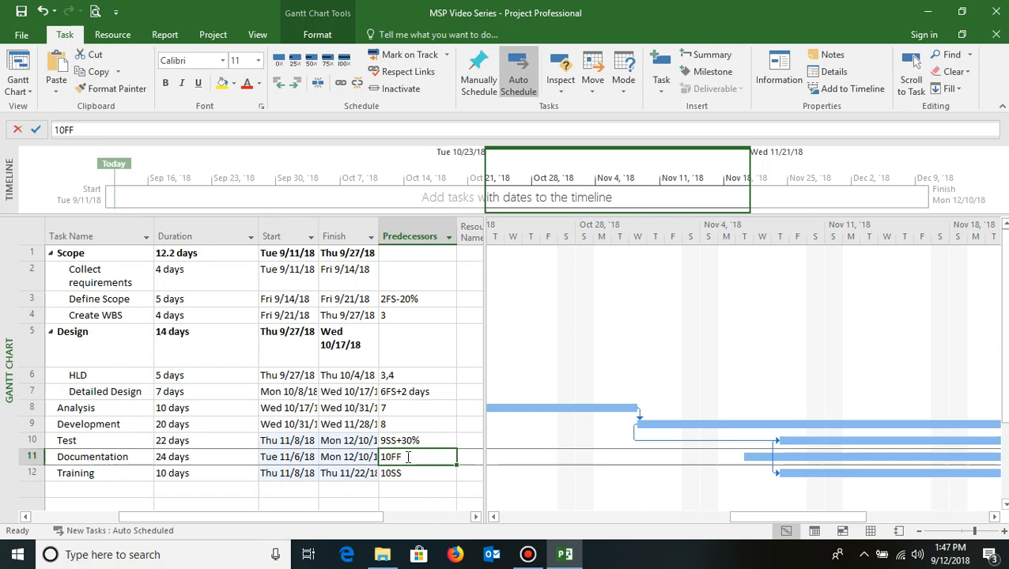
pyautogui.write('1')
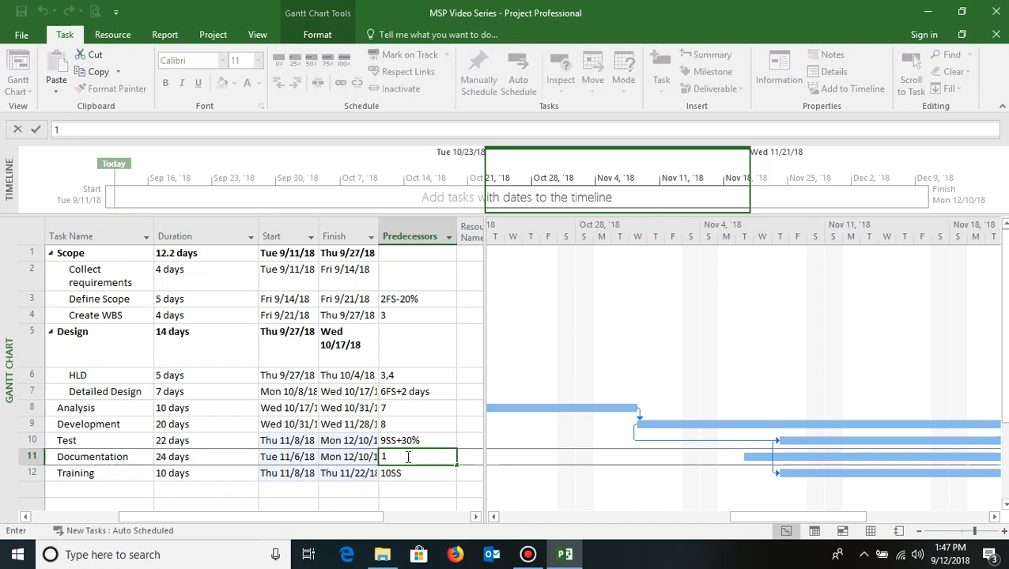
pyautogui.write('0FF+4 d')
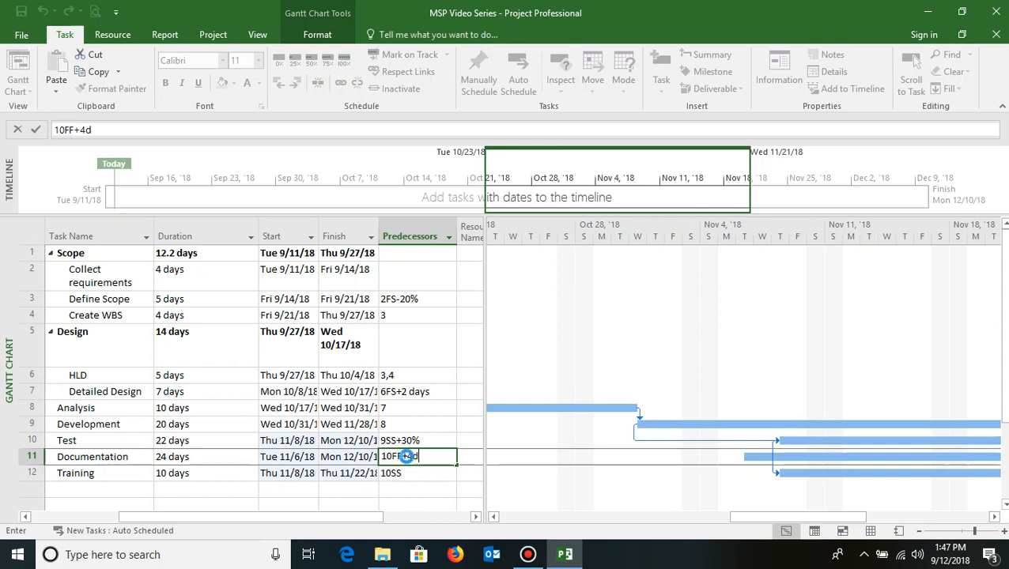
pyautogui.press('Return')
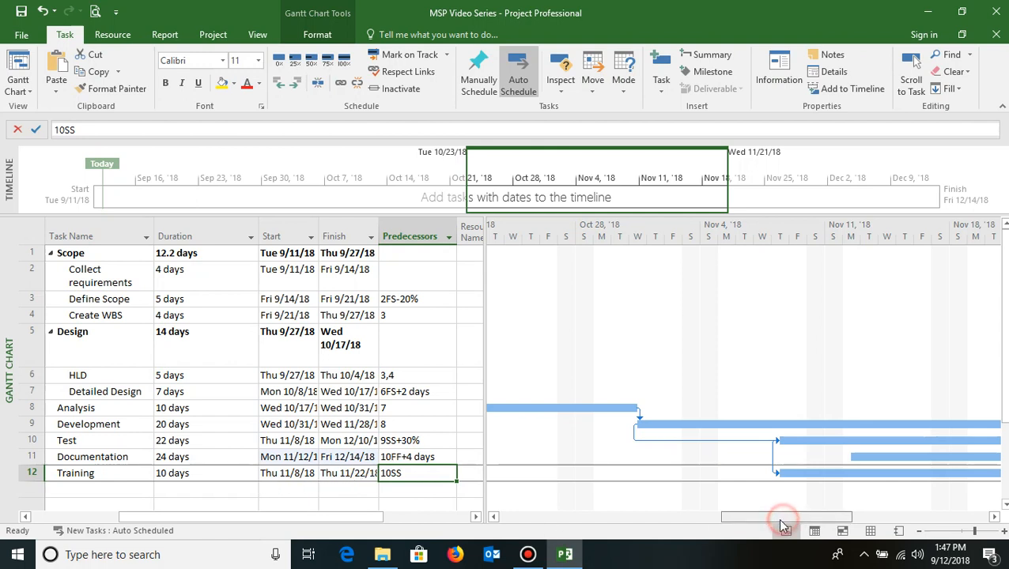
# - Give Training's Start-to-Start link with Test a 6d lag in its task information predecessors
pyautogui.moveTo(779, 518); pyautogui.dragTo(556, 533)
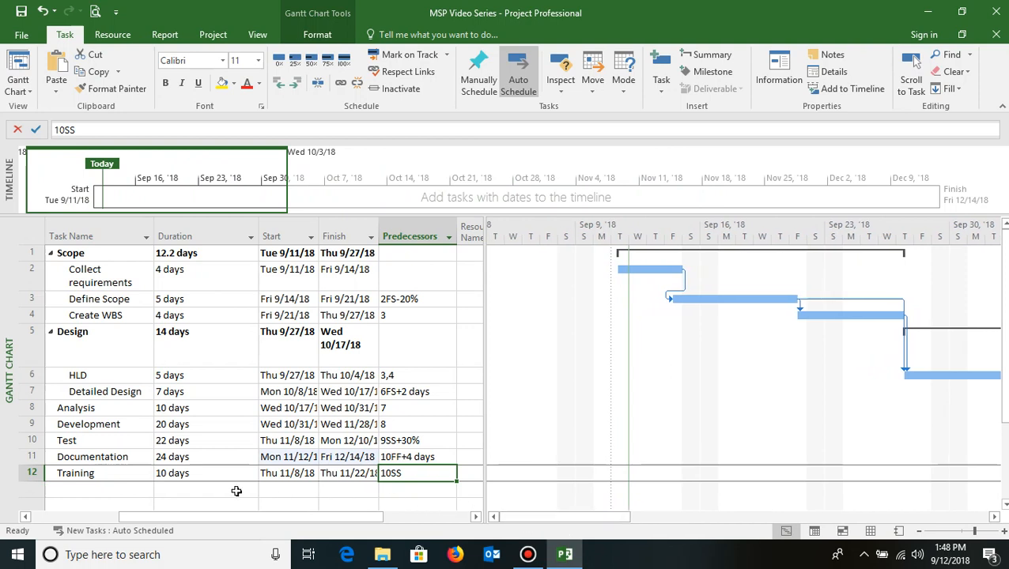
pyautogui.click(104, 482)
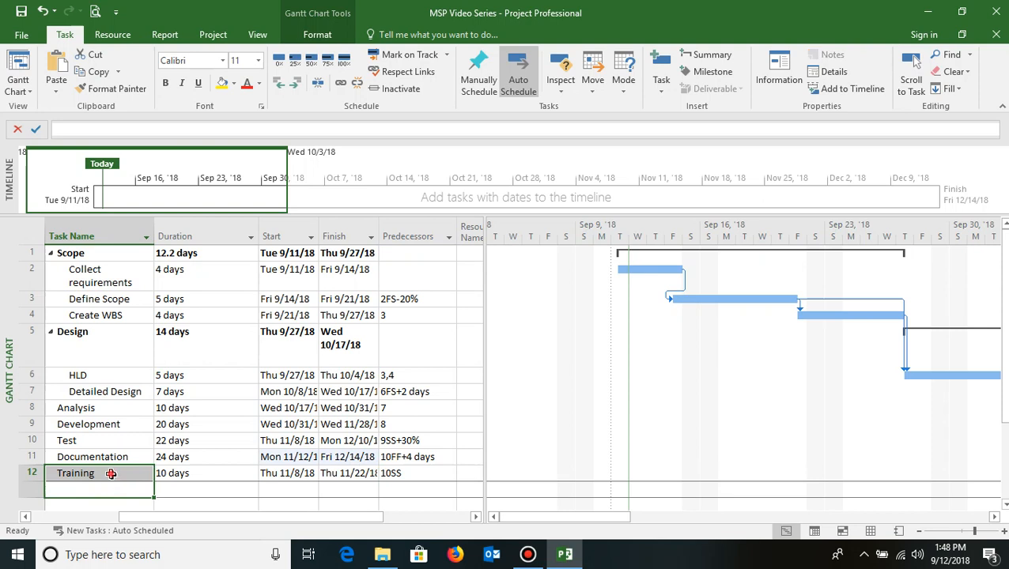
pyautogui.click(111, 474)
pyautogui.moveTo(563, 515); pyautogui.dragTo(874, 510)
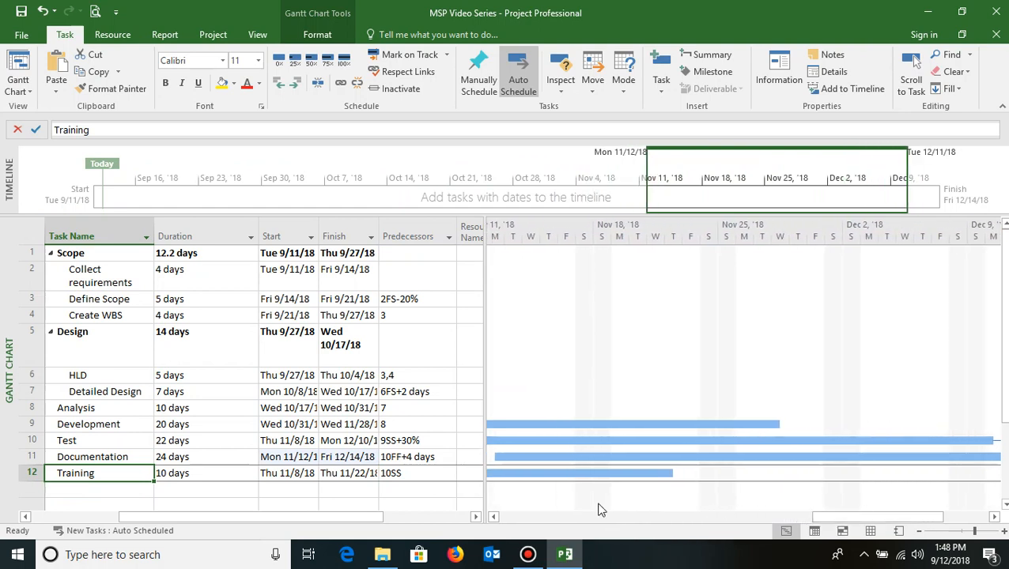
pyautogui.click(406, 473)
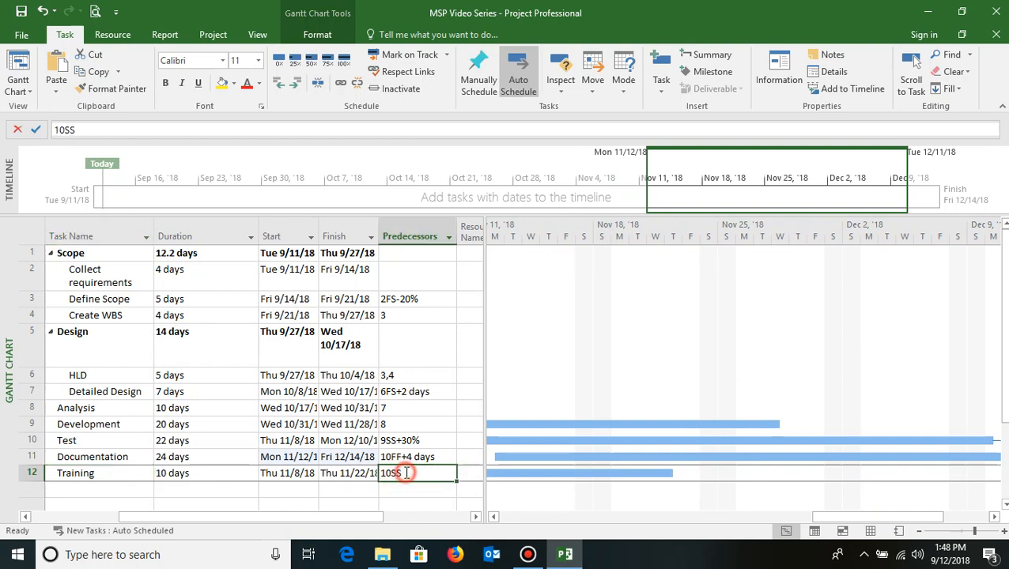
pyautogui.doubleClick(406, 473)
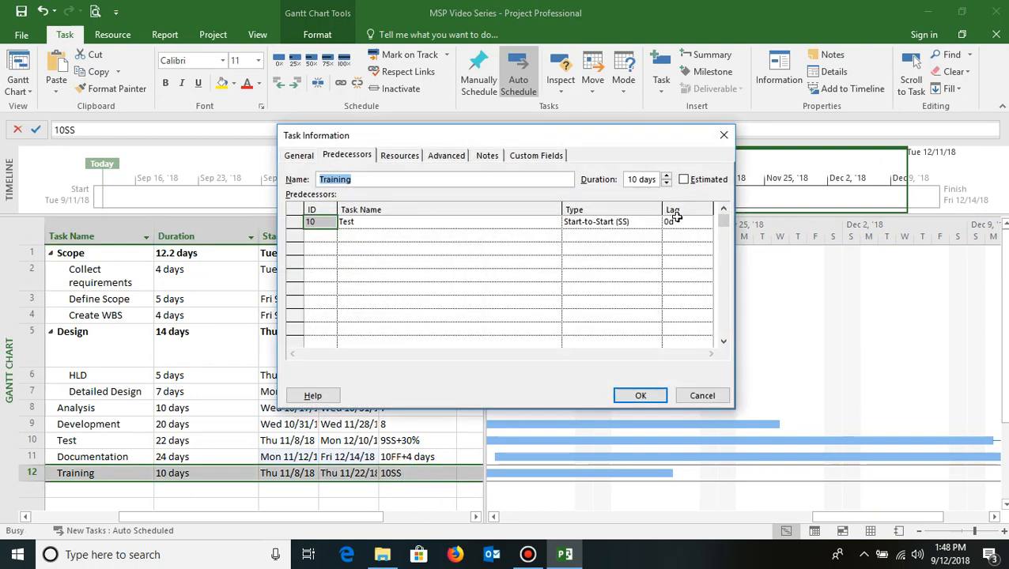
pyautogui.click(674, 222)
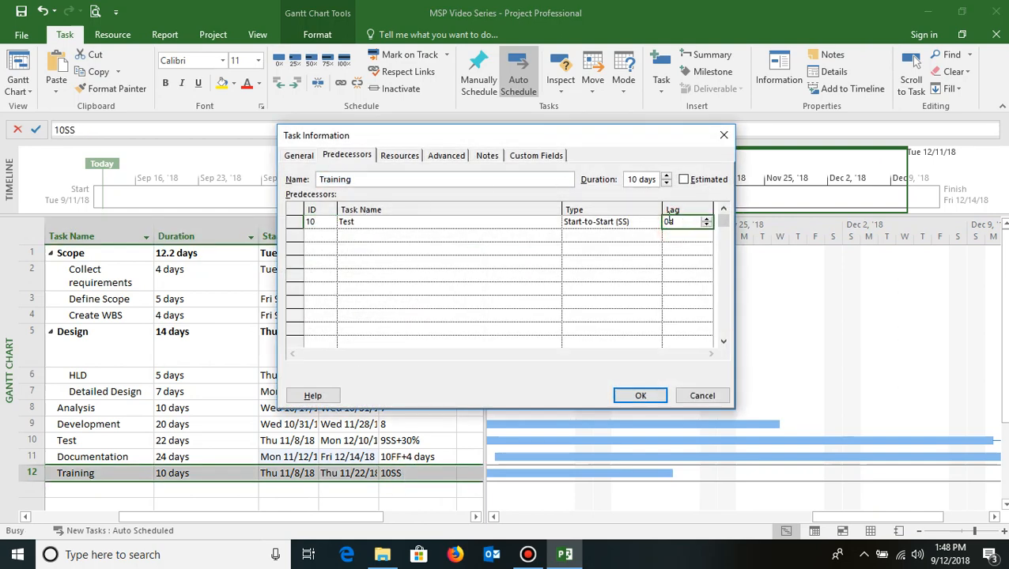
pyautogui.press('BackSpace')
pyautogui.press('BackSpace')
pyautogui.write('6d')
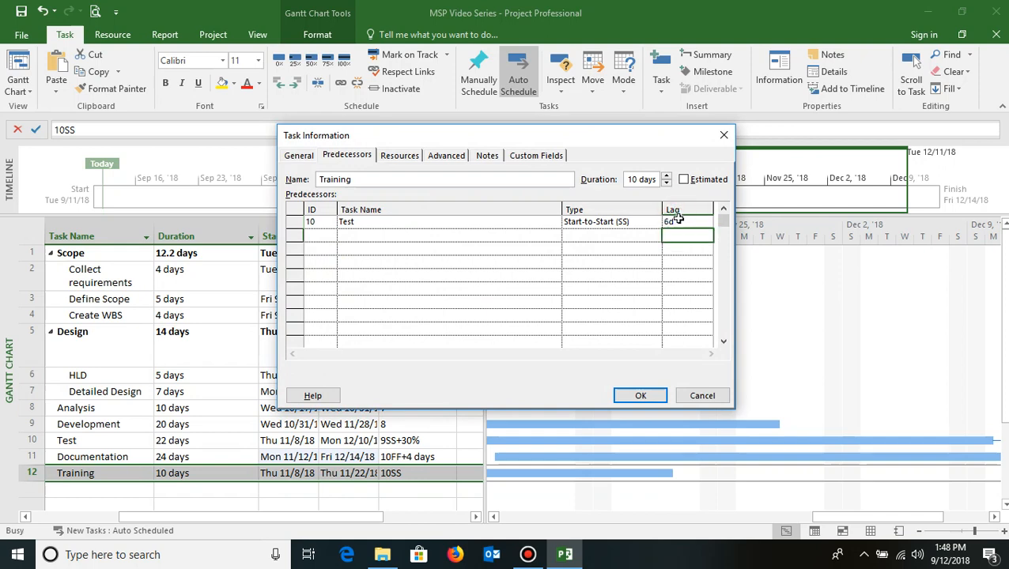
pyautogui.click(641, 395)
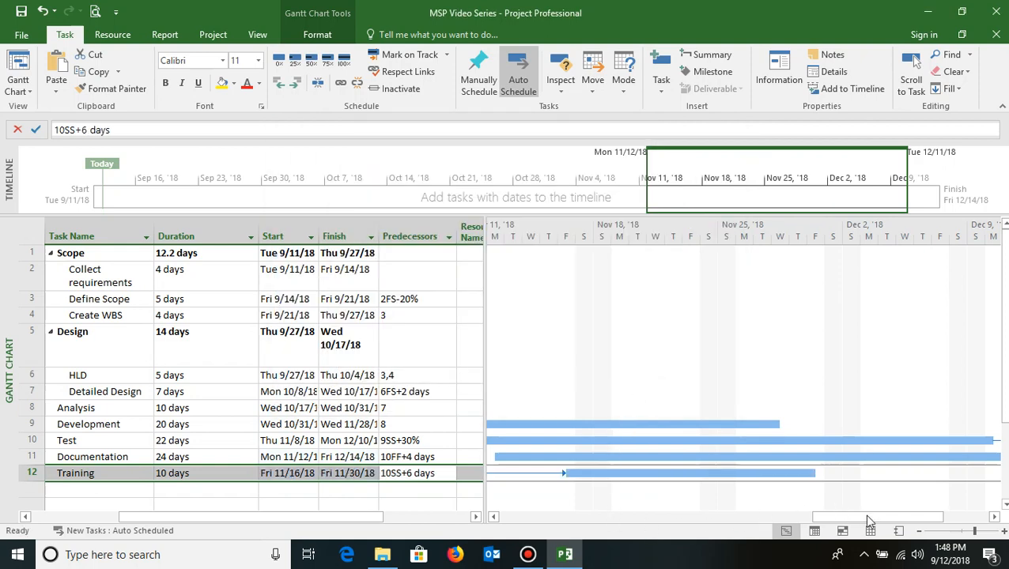
# - Display the project summary task at the top of the task list
pyautogui.moveTo(867, 515); pyautogui.dragTo(491, 531)
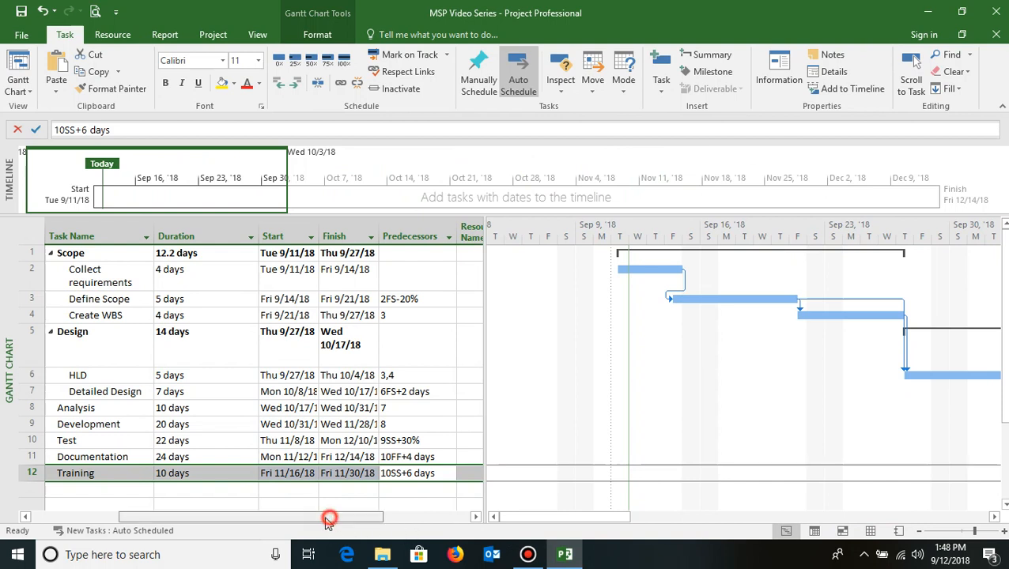
pyautogui.moveTo(333, 518); pyautogui.dragTo(200, 536)
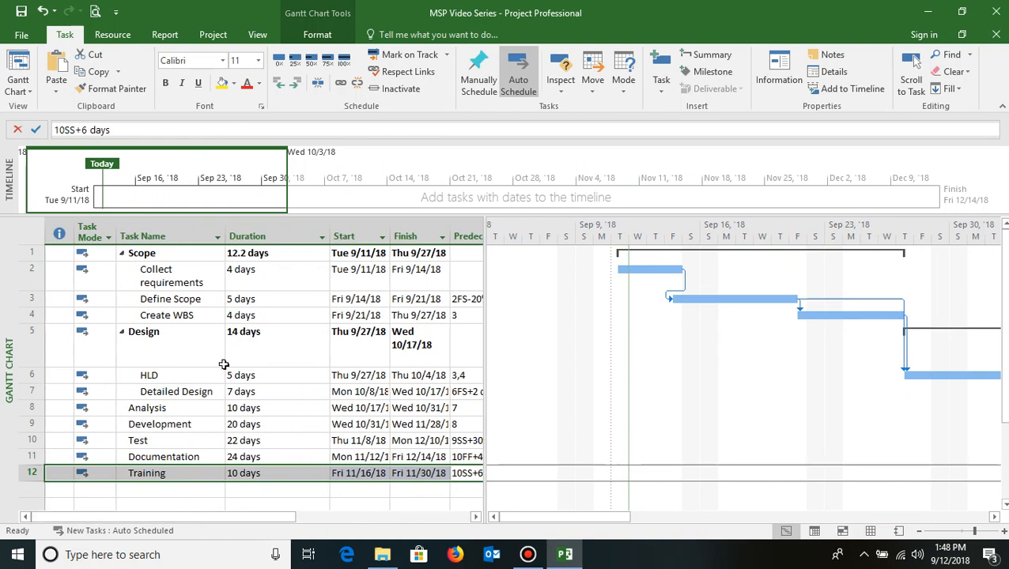
pyautogui.click(144, 350)
pyautogui.click(253, 350)
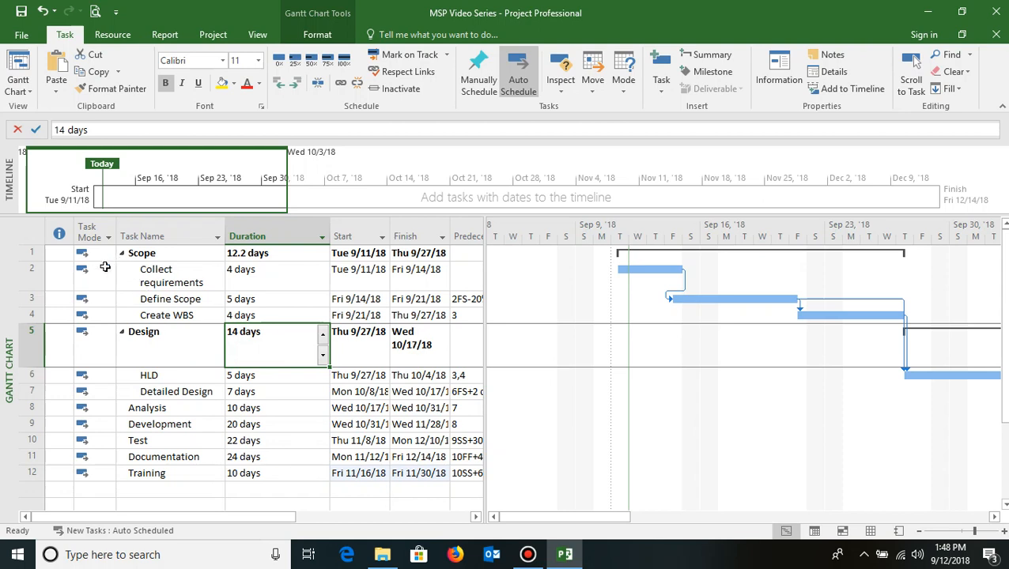
pyautogui.click(317, 35)
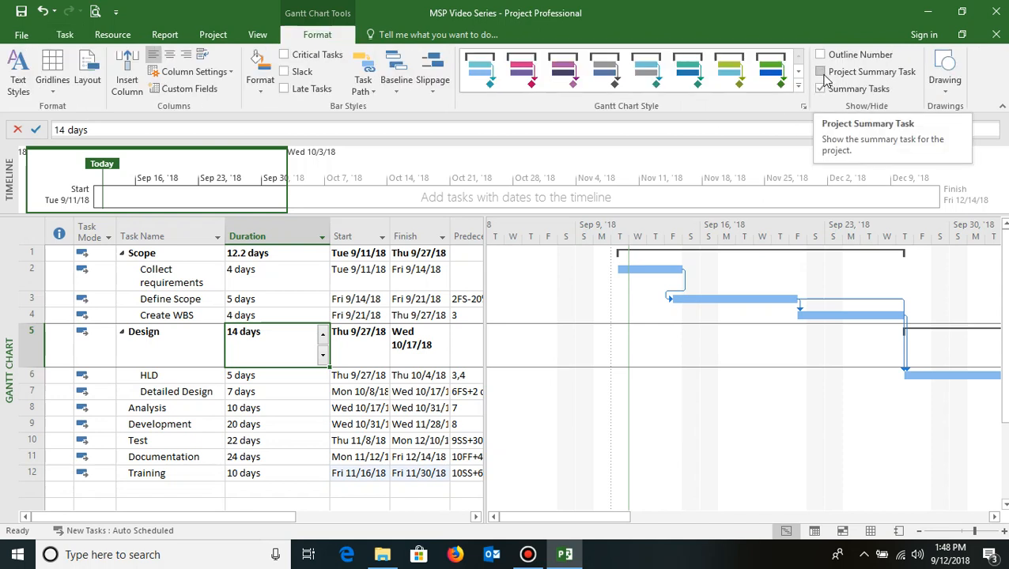
pyautogui.click(821, 72)
# - Review the project summary task's name, duration, start and finish dates
pyautogui.click(134, 253)
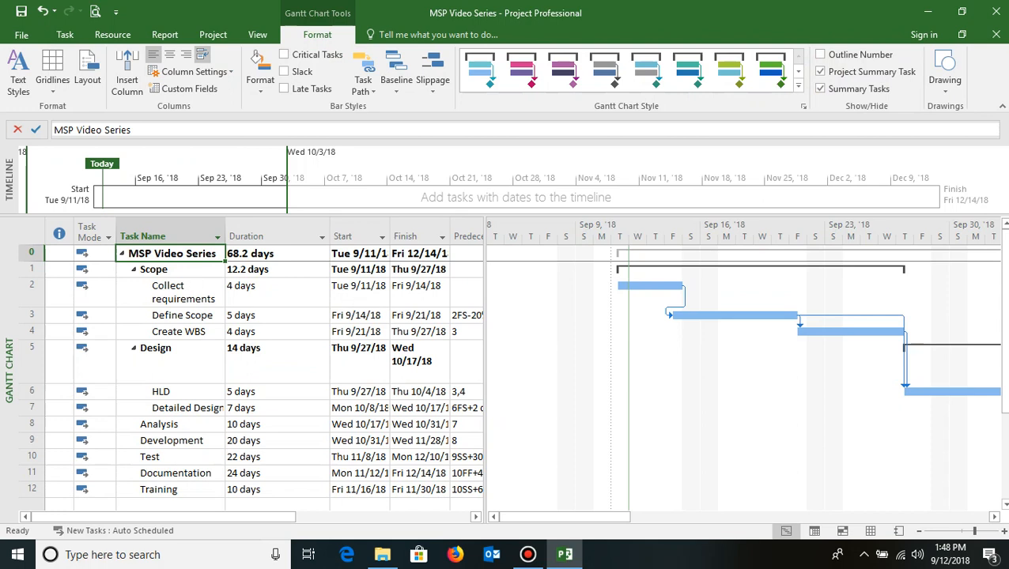
pyautogui.click(267, 251)
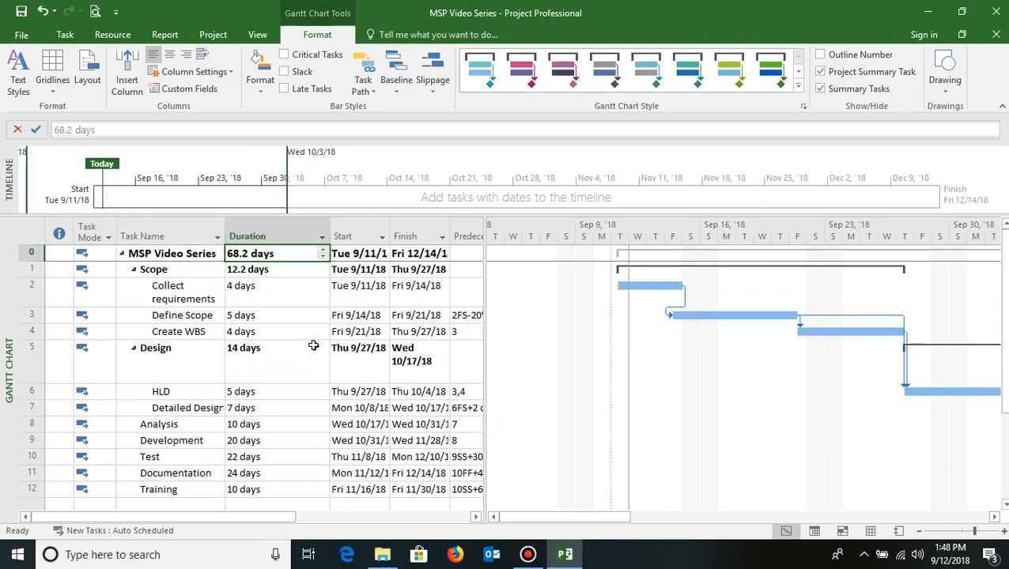
pyautogui.click(364, 253)
pyautogui.click(427, 254)
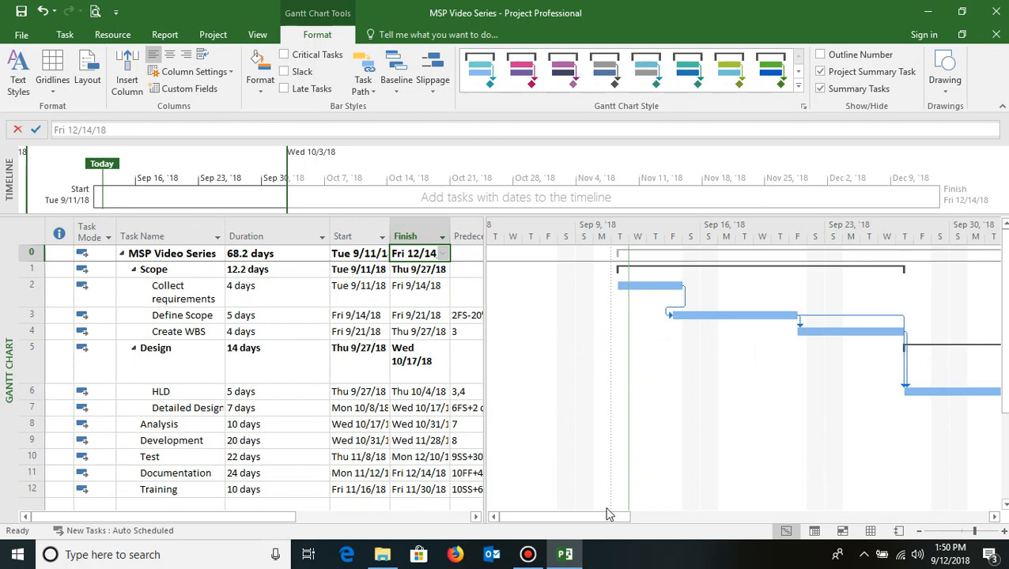
# - Turn on critical task highlighting in the Gantt chart and inspect the critical path bars
pyautogui.click(285, 57)
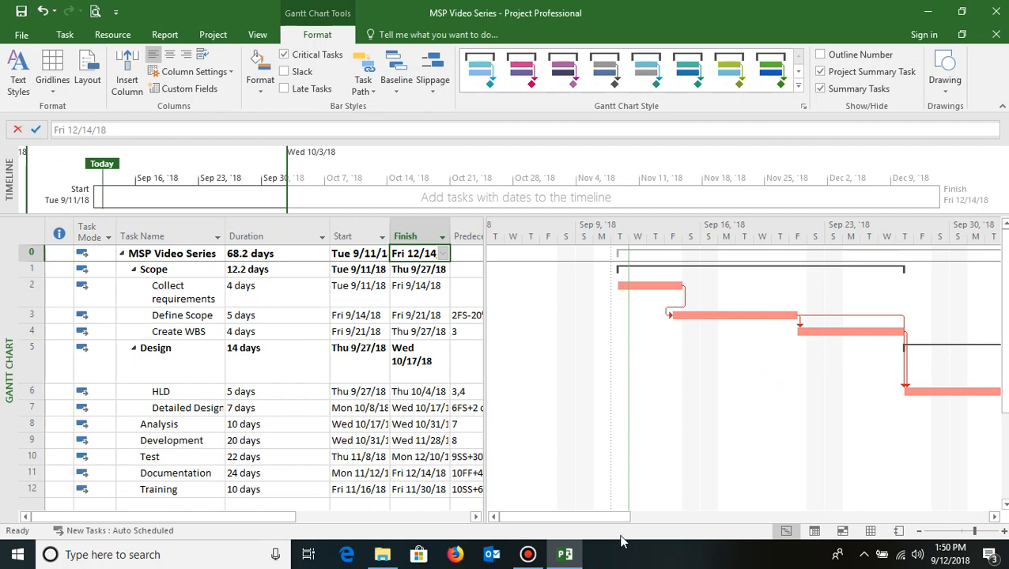
pyautogui.moveTo(581, 518)
pyautogui.mouseDown()
pyautogui.moveTo(910, 519)
pyautogui.moveTo(599, 522)
pyautogui.mouseUp()
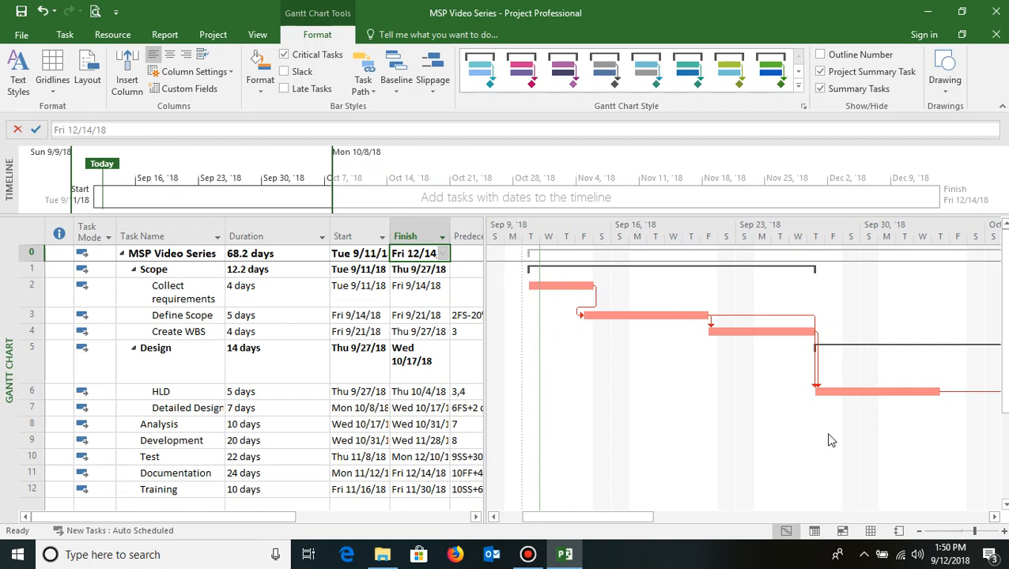
pyautogui.click(619, 518)
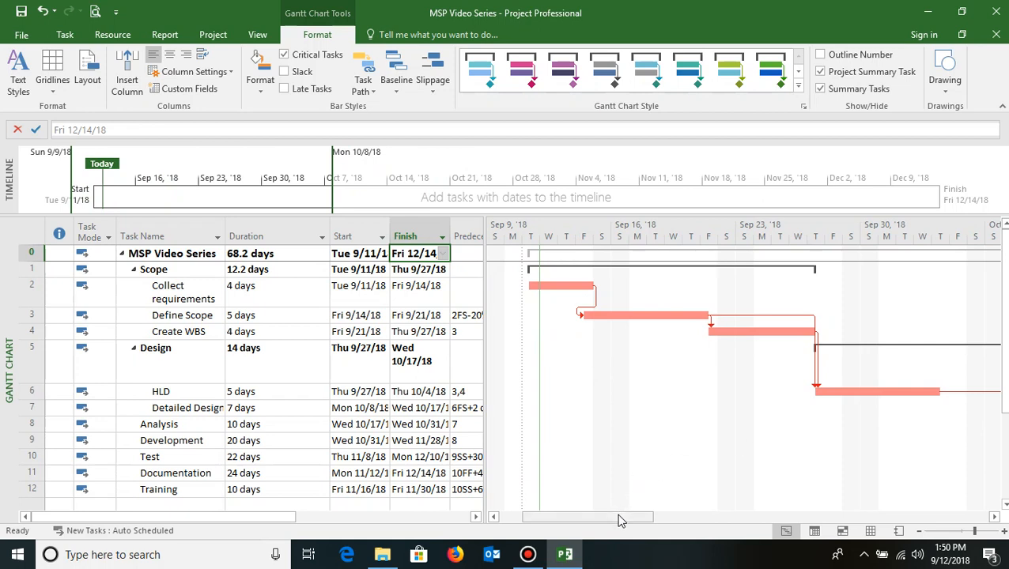
pyautogui.moveTo(609, 524)
pyautogui.mouseDown()
pyautogui.moveTo(600, 529)
pyautogui.moveTo(645, 515)
pyautogui.moveTo(940, 505)
pyautogui.moveTo(867, 520)
pyautogui.moveTo(601, 524)
pyautogui.mouseUp()
pyautogui.scroll(-2, 807, 364)
pyautogui.scroll(-1, 806, 364)
pyautogui.moveTo(1005, 389); pyautogui.dragTo(1004, 314)
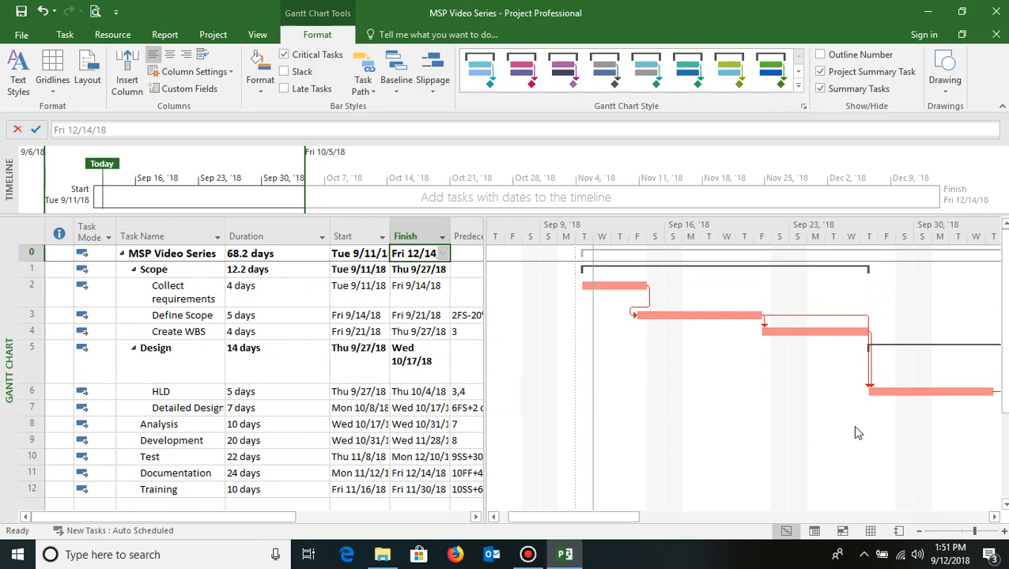
pyautogui.moveTo(606, 520)
pyautogui.mouseDown()
pyautogui.moveTo(762, 518)
pyautogui.moveTo(736, 516)
pyautogui.moveTo(632, 524)
pyautogui.moveTo(902, 530)
pyautogui.moveTo(606, 531)
pyautogui.mouseUp()
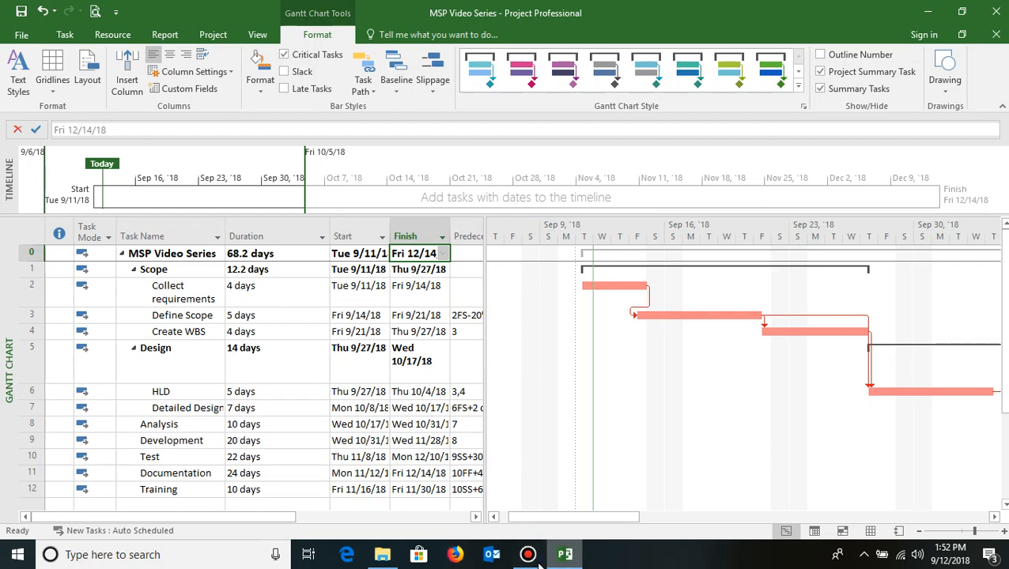
pyautogui.moveTo(532, 557)
pyautogui.click(522, 498)
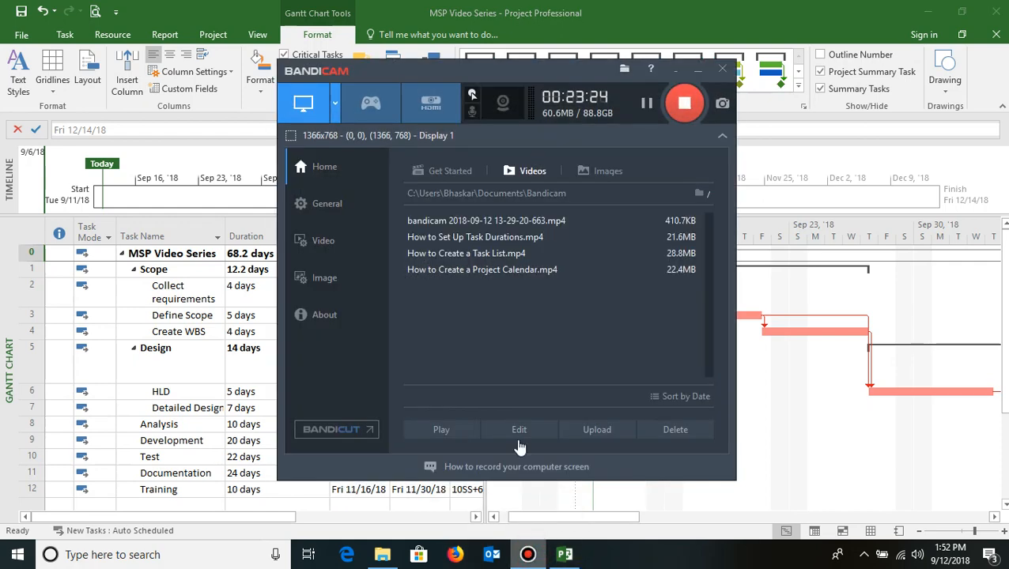